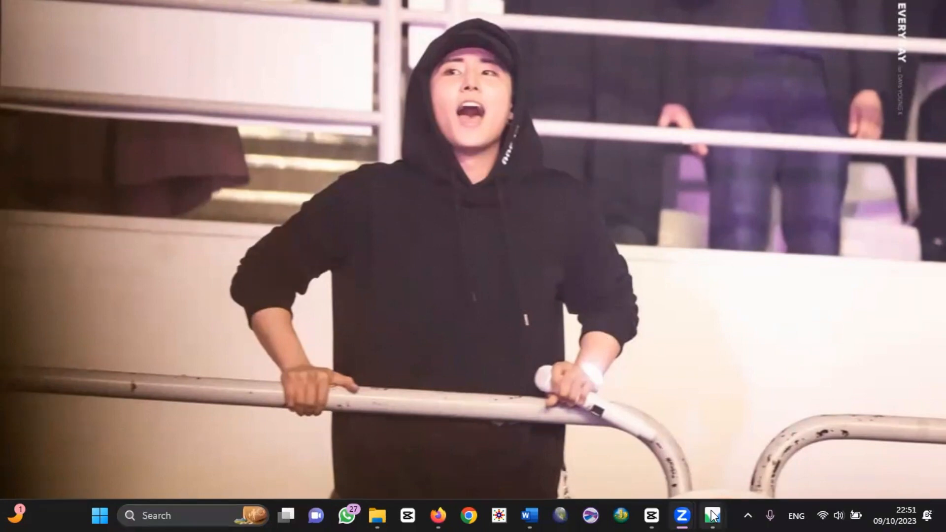
# Step: Switch to Agisoft Metashape and accept the GPU preferences with the Intel(R) UHD Graphics device enabled
pyautogui.moveTo(713, 515)
pyautogui.click(772, 448)
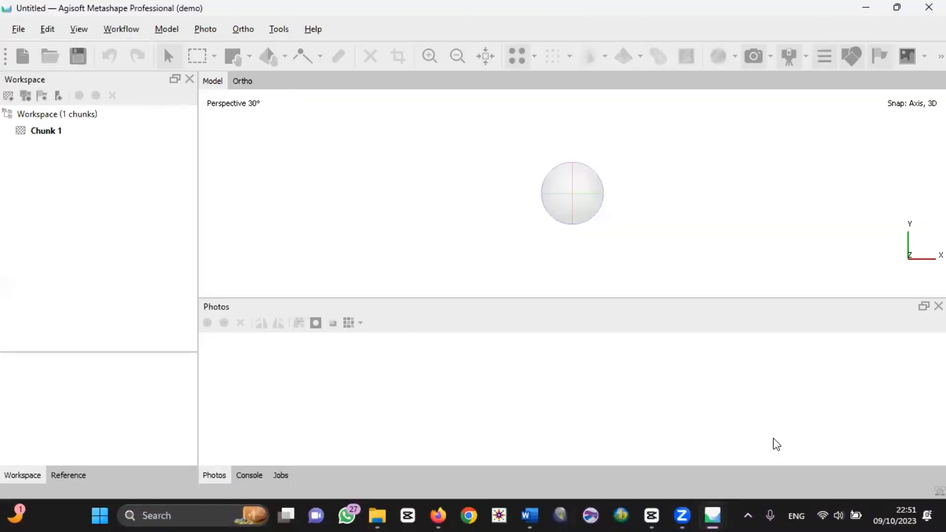
pyautogui.click(279, 30)
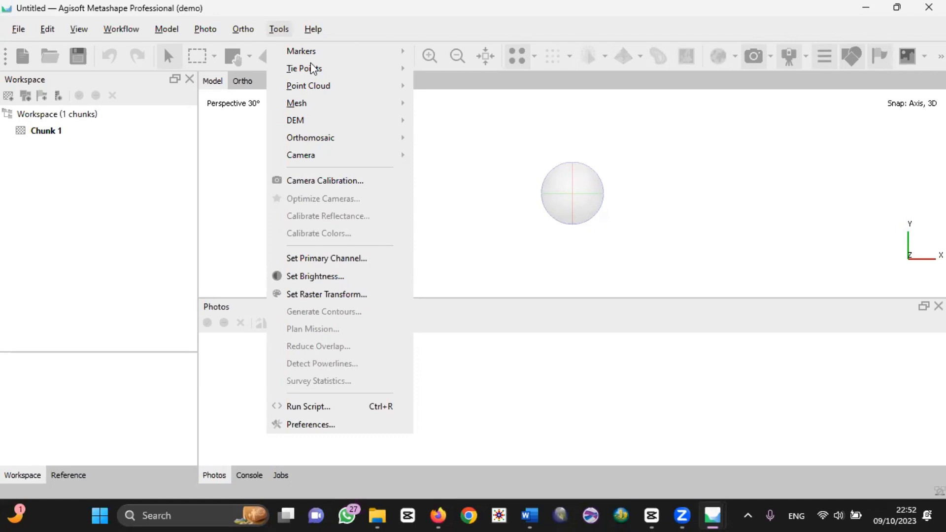
pyautogui.click(336, 429)
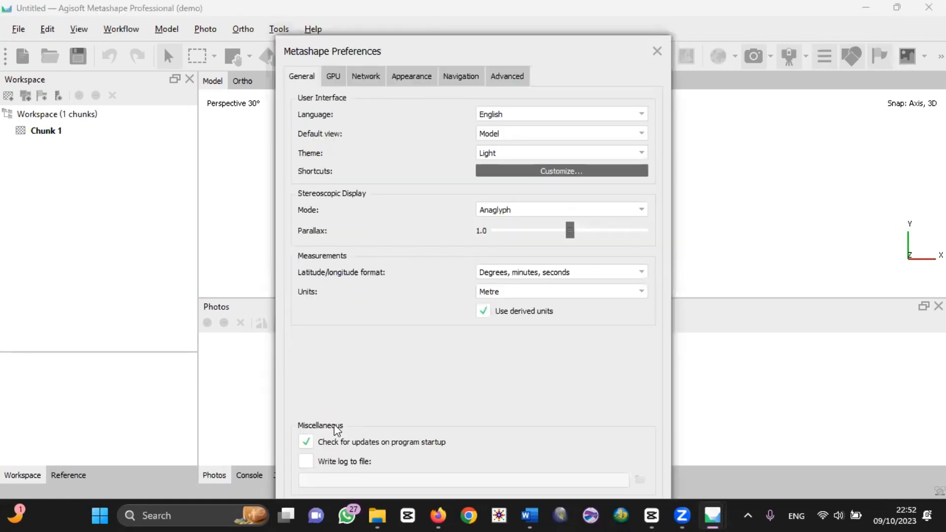
pyautogui.click(331, 75)
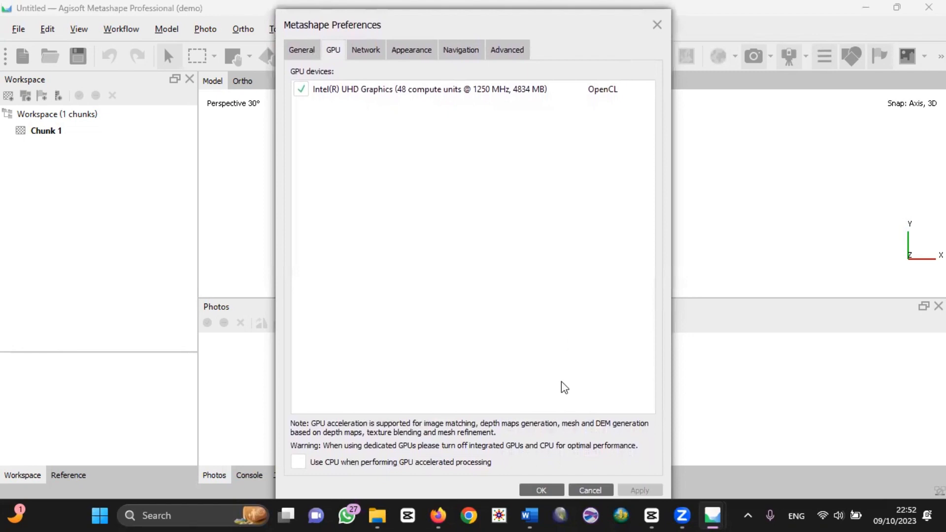
pyautogui.click(541, 490)
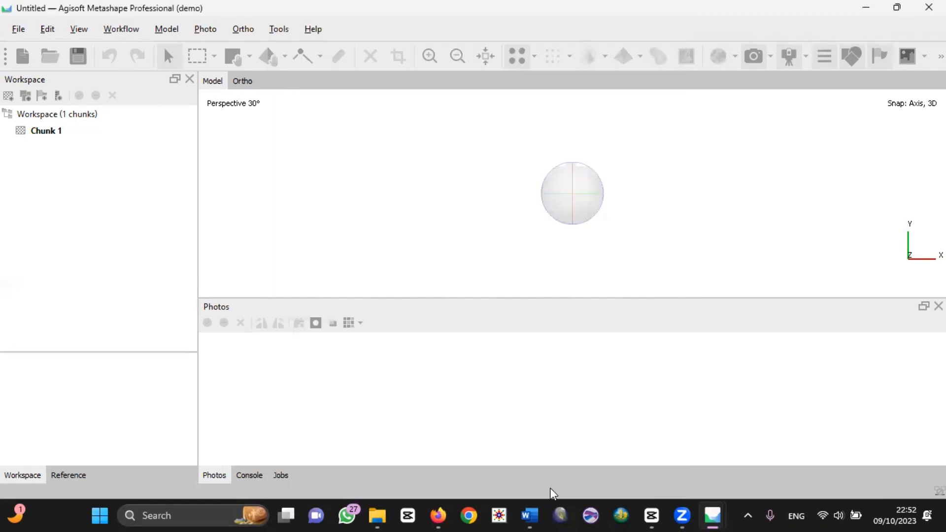
# Step: Add the aerial photos DJI_0378 to DJI_0393 from the foto udara folder to Chunk 1
pyautogui.click(129, 31)
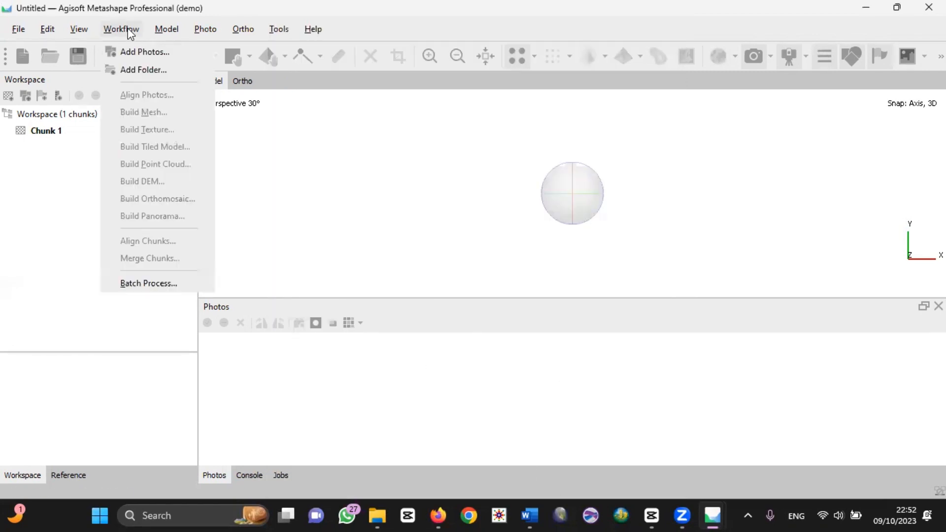
pyautogui.click(138, 53)
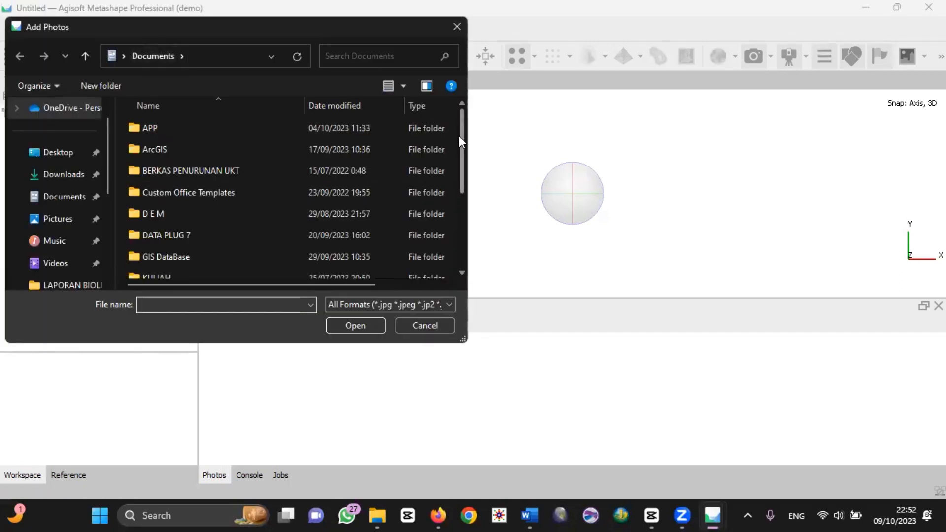
pyautogui.scroll(-2, 468, 173)
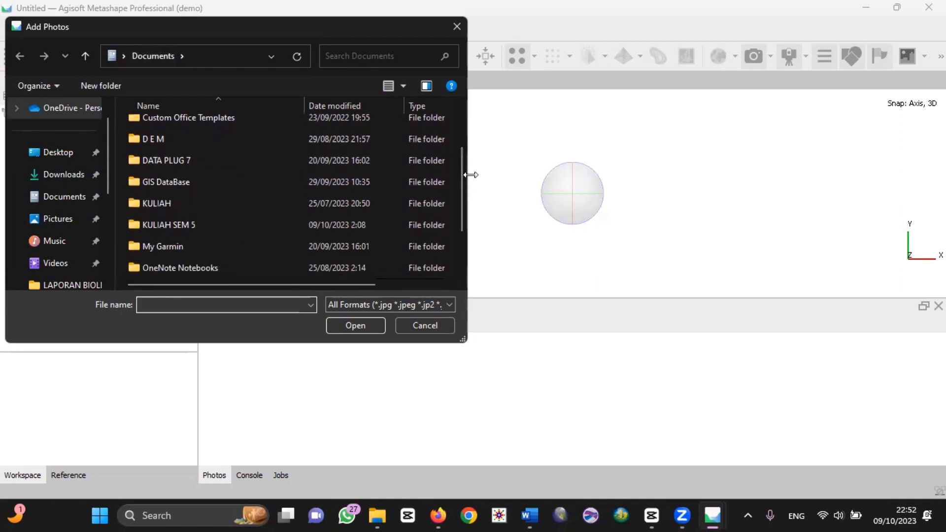
pyautogui.moveTo(457, 172); pyautogui.dragTo(460, 194)
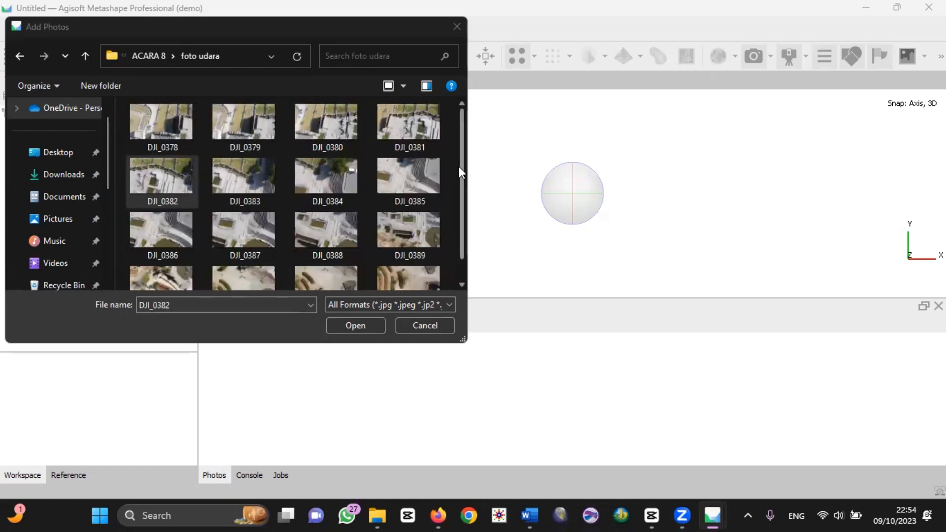
pyautogui.moveTo(459, 167)
pyautogui.mouseDown()
pyautogui.moveTo(459, 205)
pyautogui.moveTo(469, 177)
pyautogui.mouseUp()
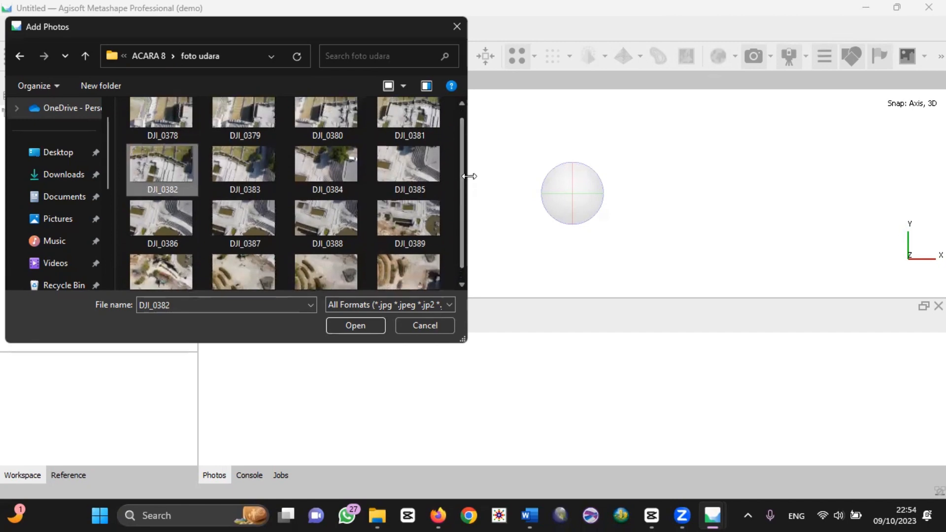
pyautogui.moveTo(125, 123); pyautogui.dragTo(440, 289)
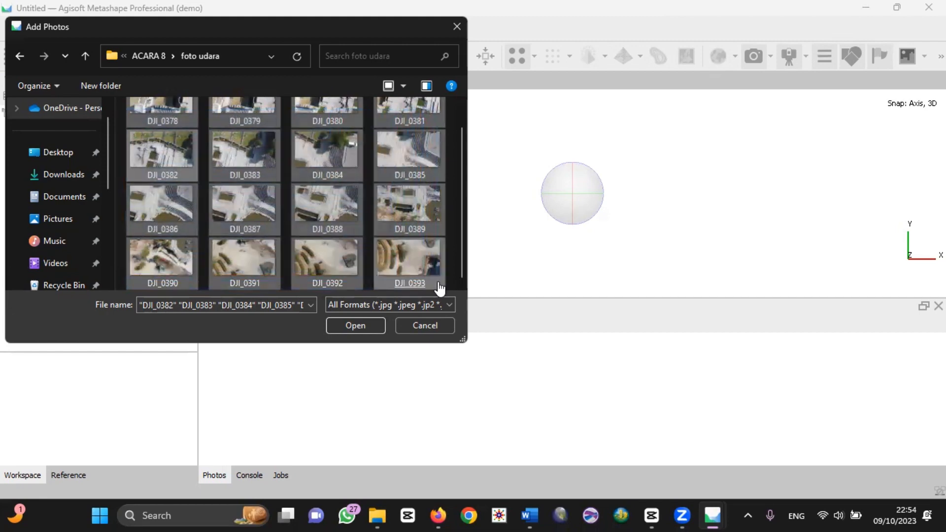
pyautogui.click(370, 327)
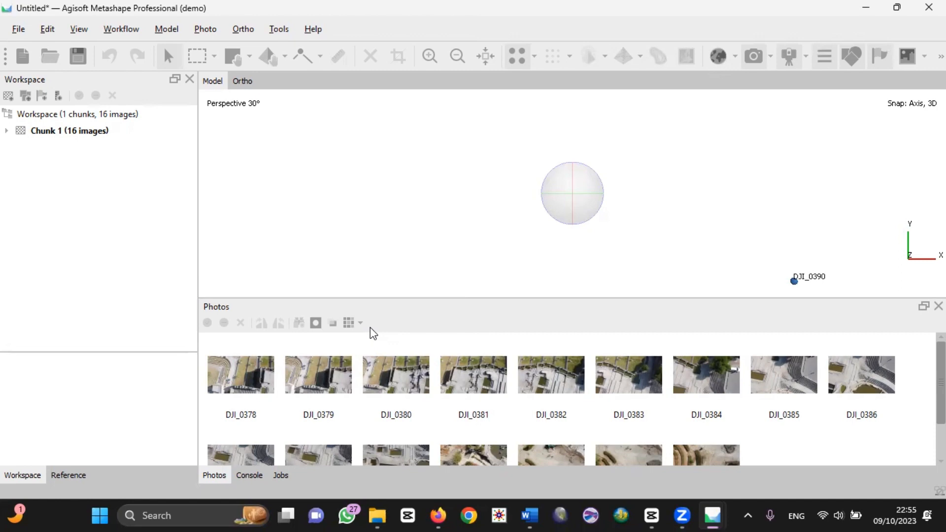
# Step: Align the photos with Lowest accuracy, using generic preselection and Source reference preselection
pyautogui.click(118, 28)
pyautogui.click(146, 94)
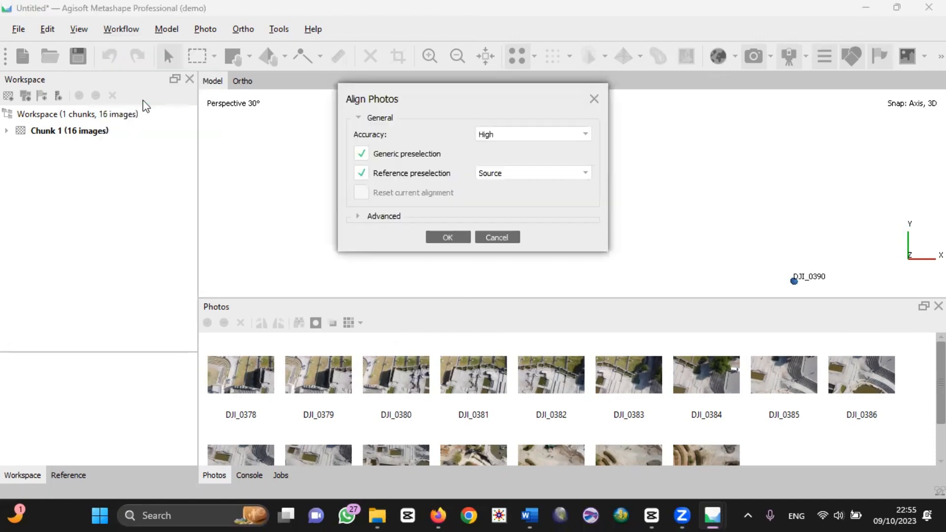
pyautogui.click(582, 140)
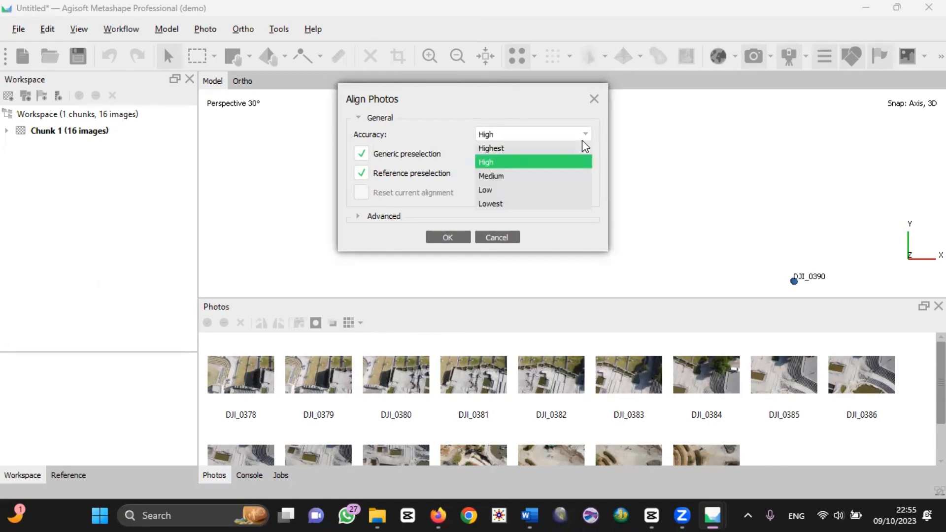
pyautogui.click(570, 207)
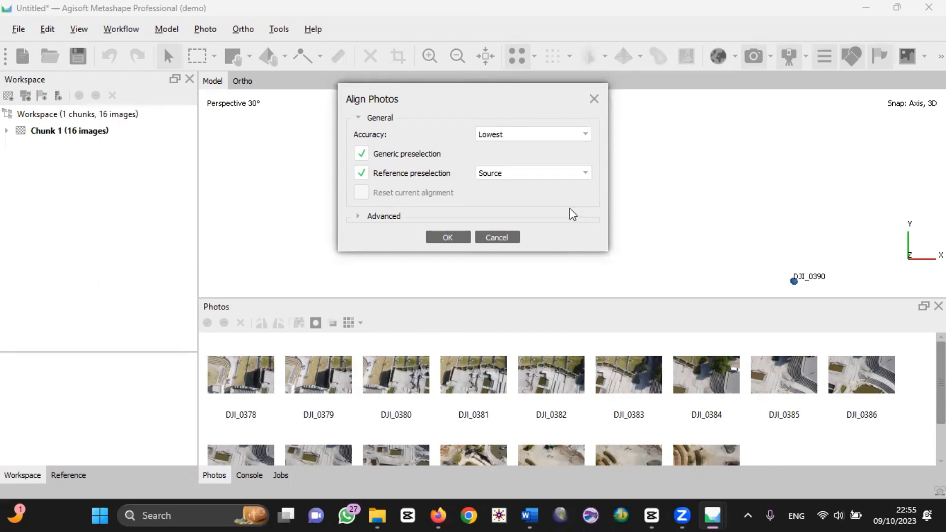
pyautogui.click(456, 241)
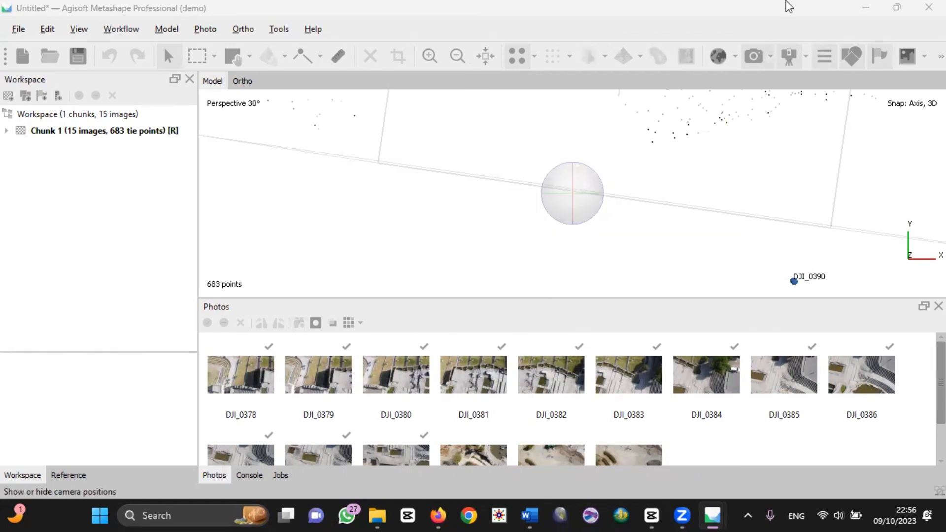
# Step: Build the point cloud from depth maps with the quality set to Lowest
pyautogui.click(105, 34)
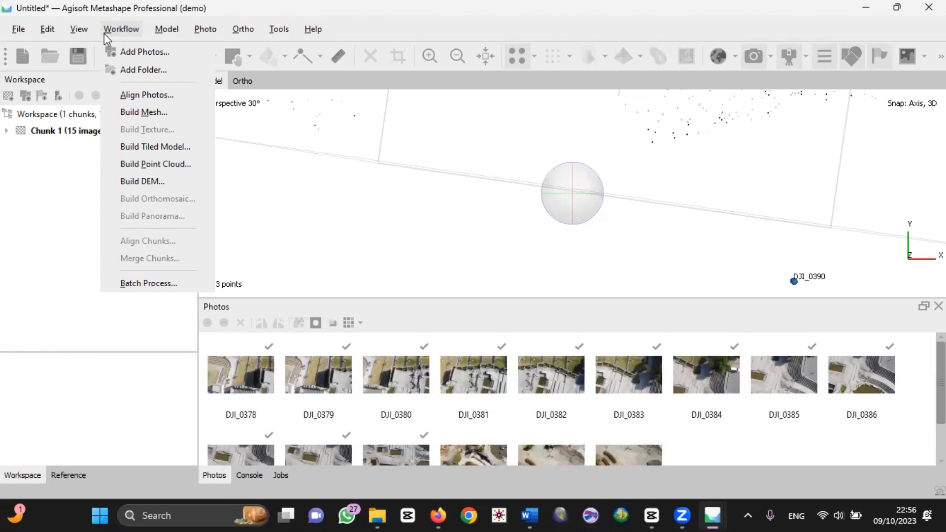
pyautogui.click(175, 163)
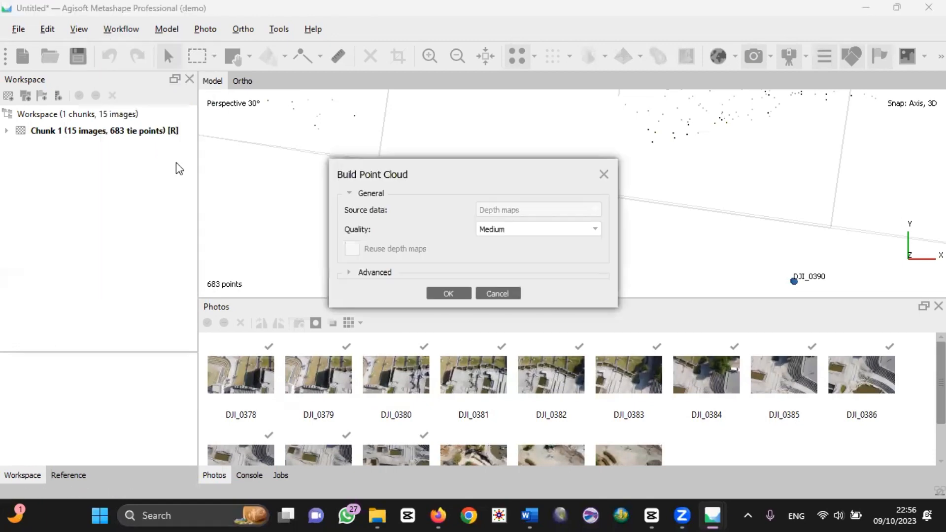
pyautogui.click(540, 229)
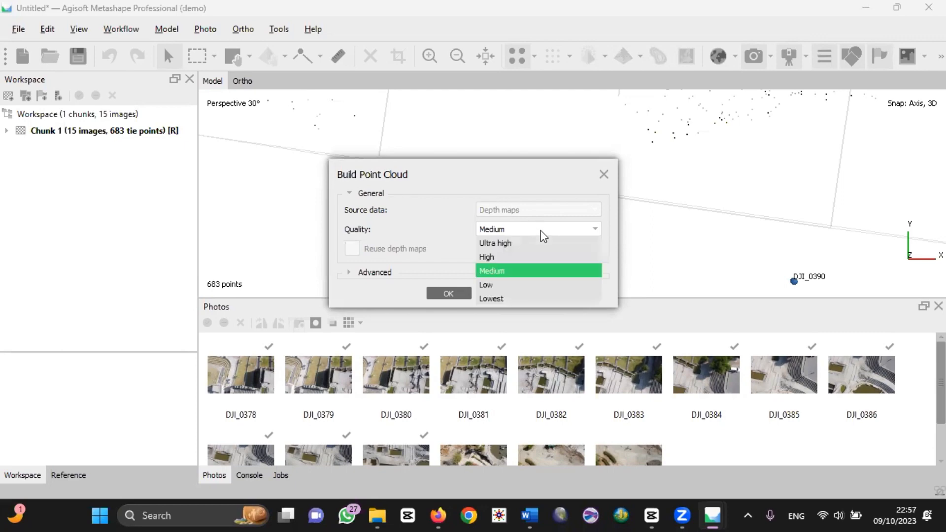
pyautogui.click(540, 298)
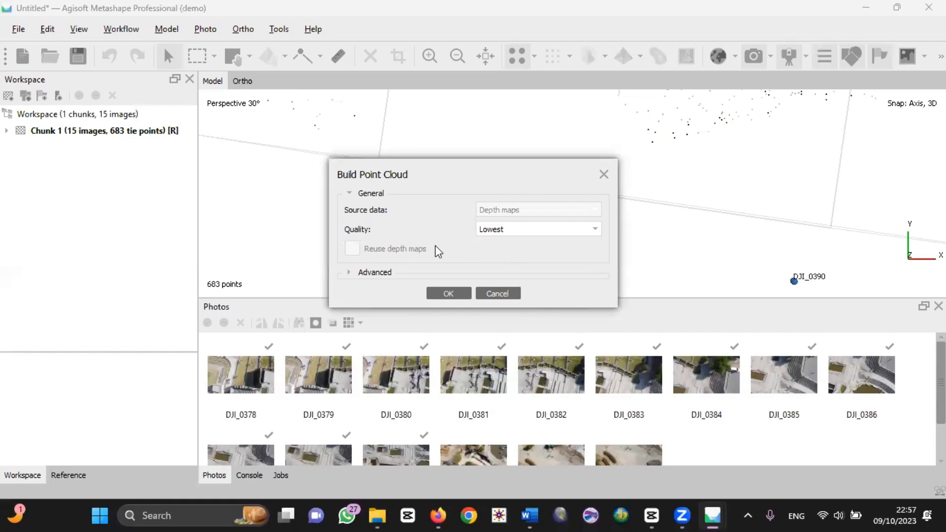
pyautogui.click(440, 290)
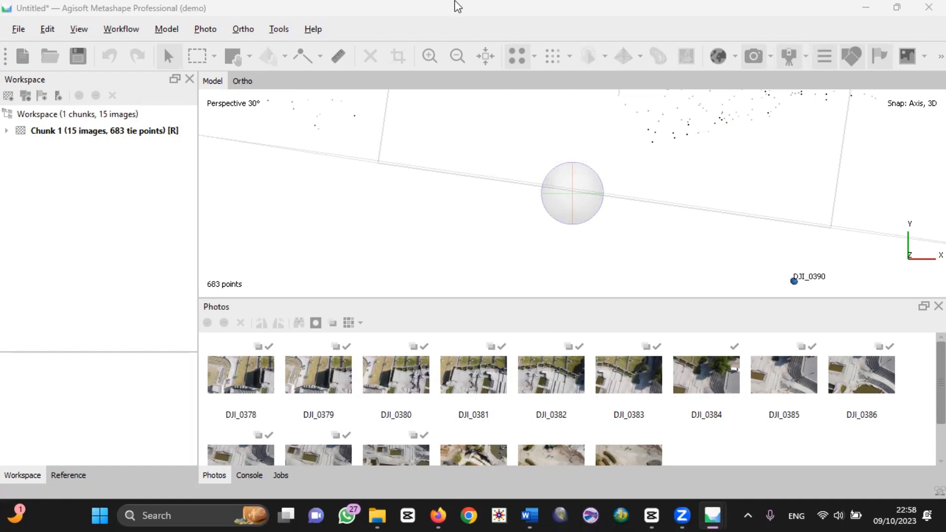
# Step: Build an Arbitrary (3D) mesh from depth maps with Lowest quality and High face count, and shift the region slightly beyond the model's lower edge
pyautogui.click(130, 29)
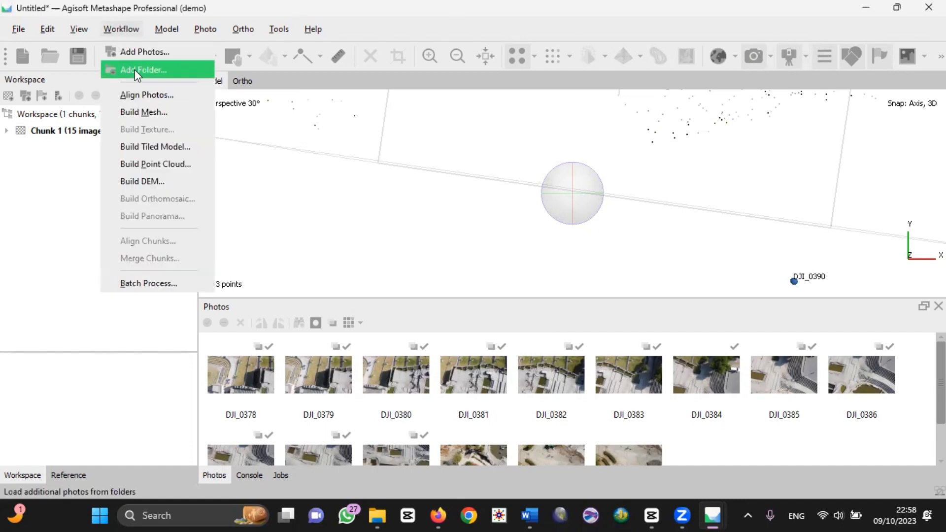
pyautogui.click(145, 113)
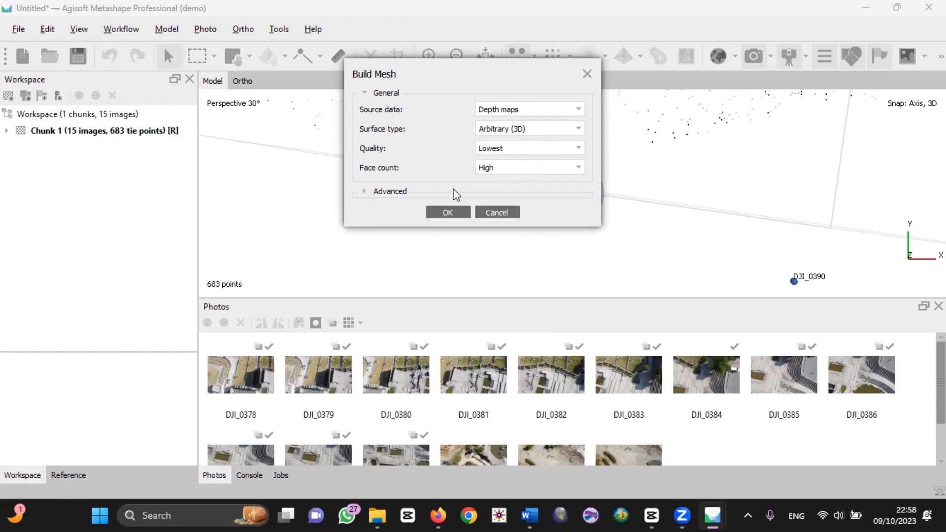
pyautogui.click(448, 212)
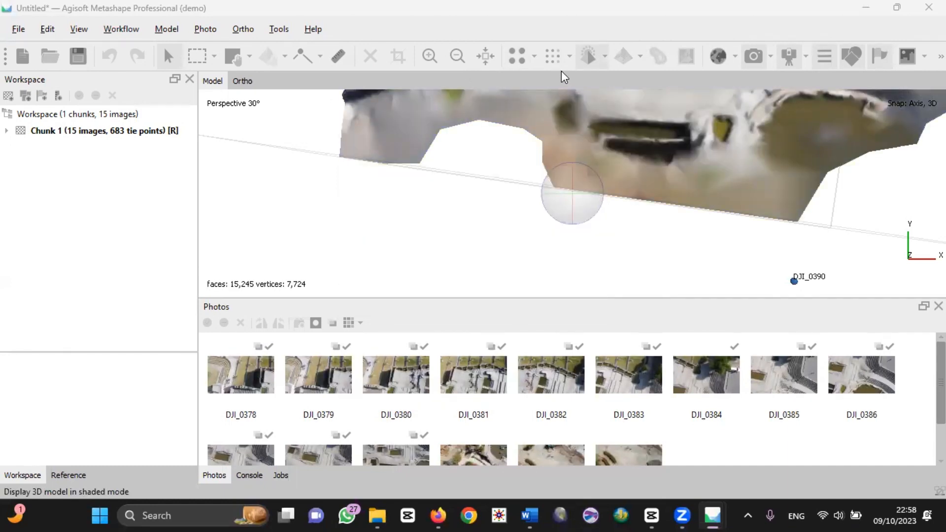
pyautogui.click(233, 62)
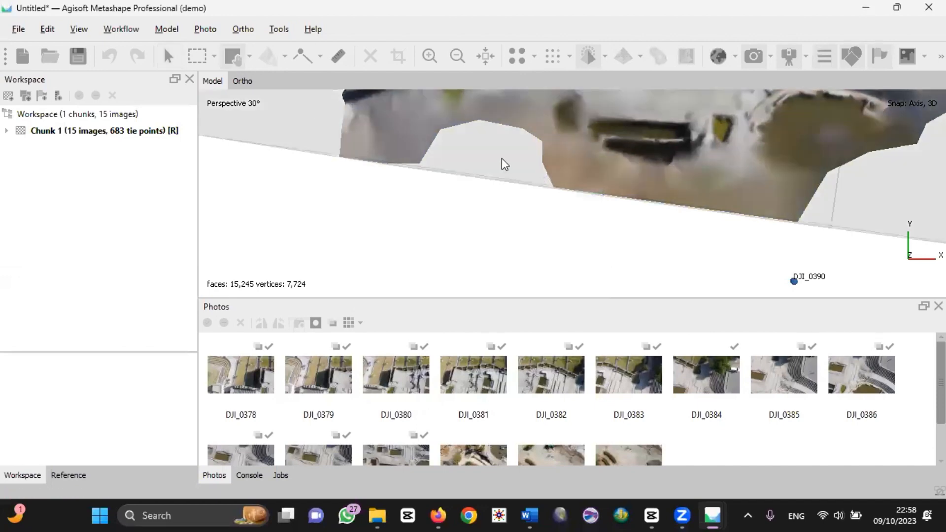
pyautogui.moveTo(545, 170); pyautogui.dragTo(553, 236)
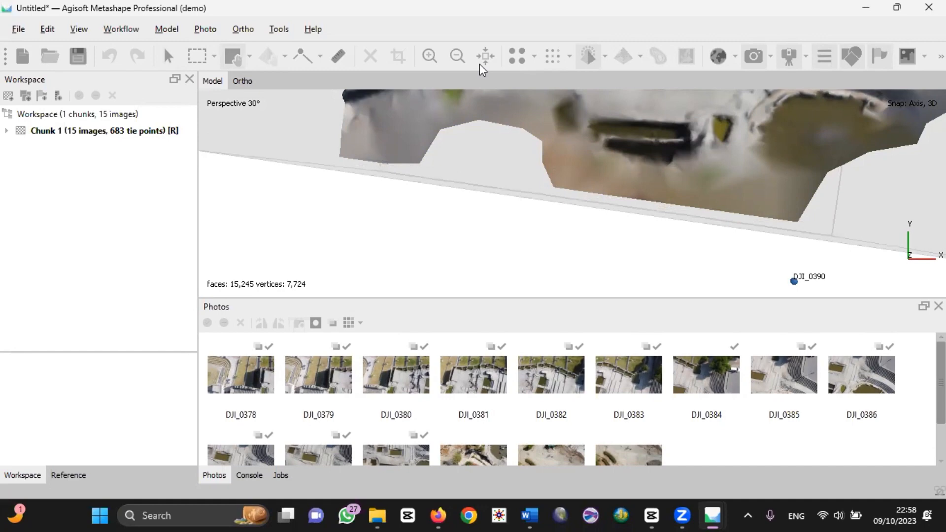
# Step: Build a diffuse map texture from the images with Orthophoto mapping, Mosaic blending and a texture size of 8192
pyautogui.click(120, 27)
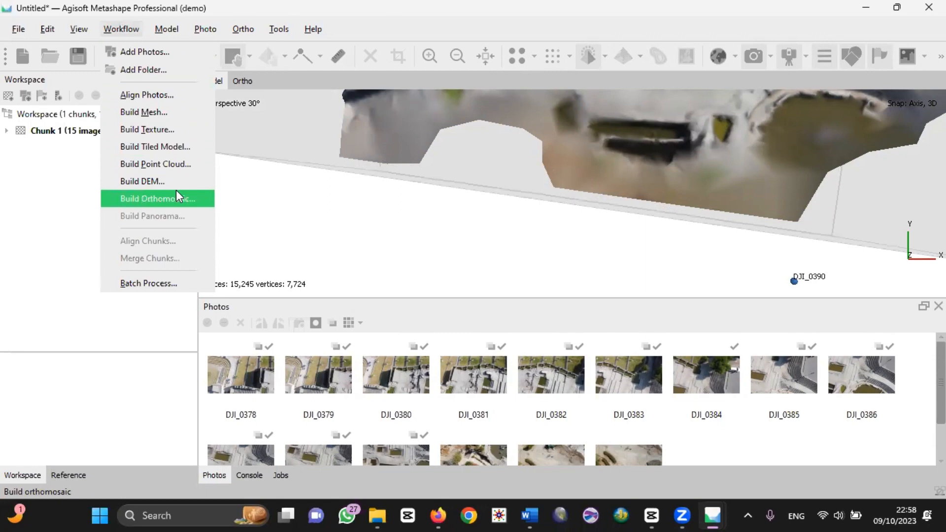
pyautogui.click(144, 131)
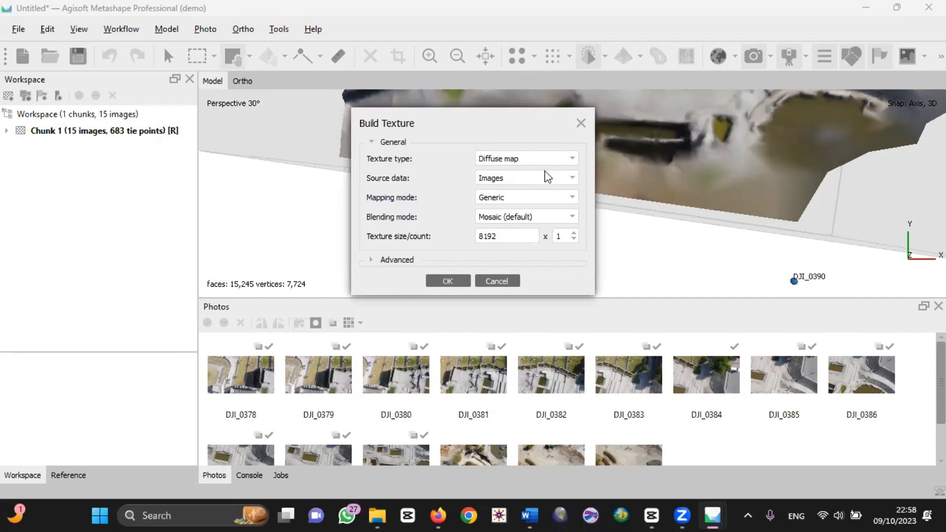
pyautogui.click(542, 198)
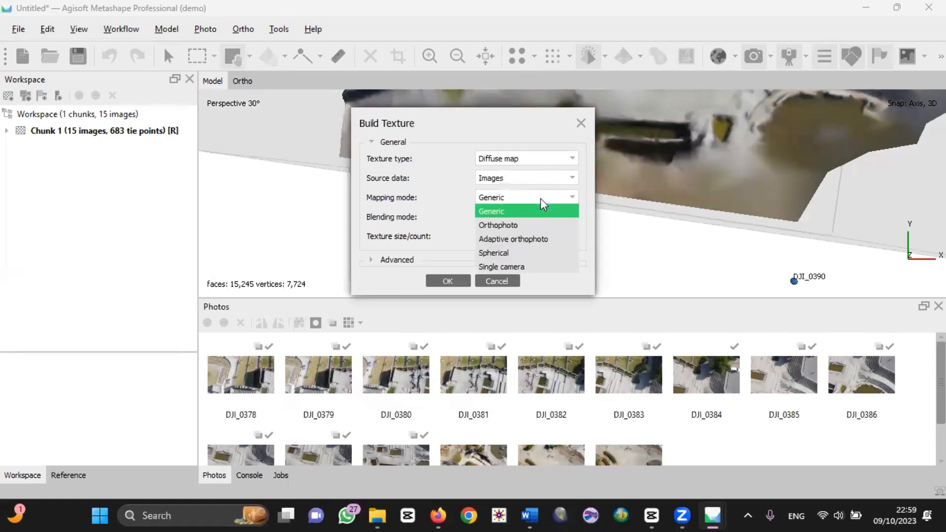
pyautogui.click(542, 228)
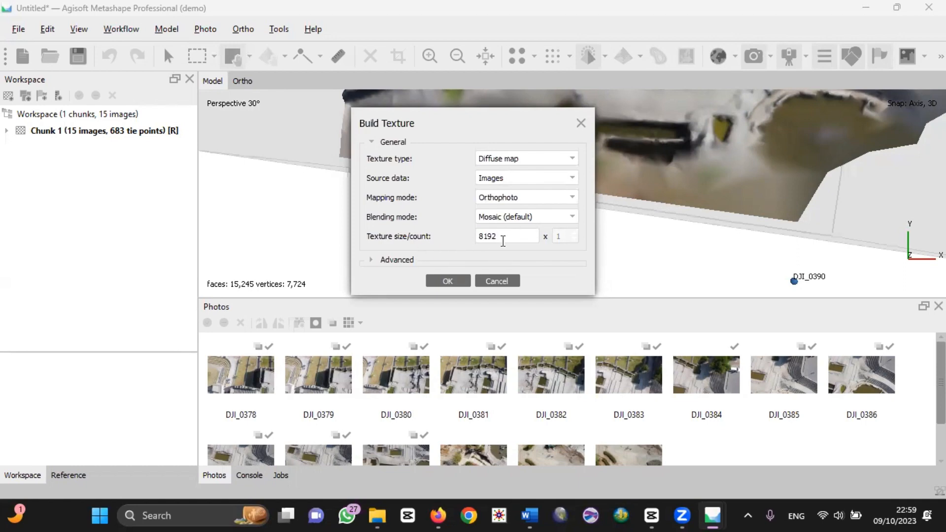
pyautogui.click(457, 277)
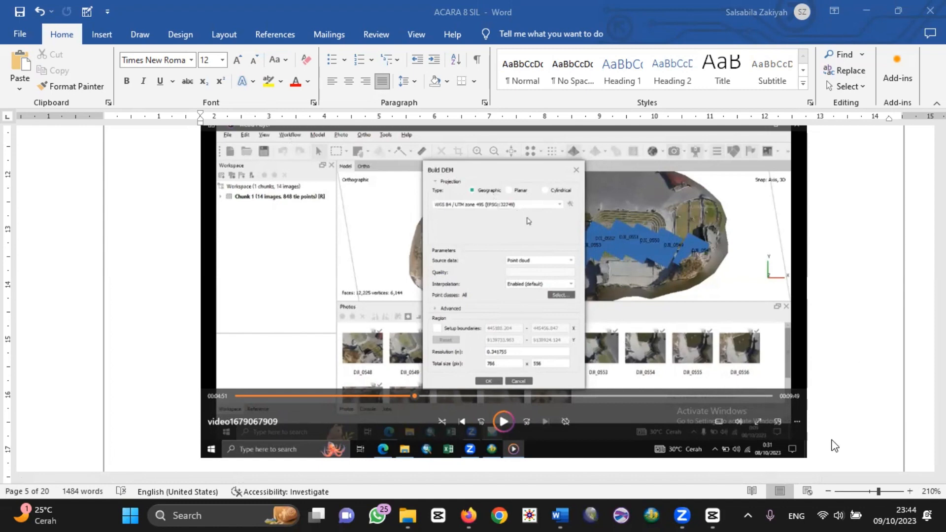
# Step: Examine the Build DEM and Build Orthomosaic instructions, steps 7 and 8, in the ACARA 8 SIL Word document
pyautogui.click(823, 453)
pyautogui.press('Down')
pyautogui.press('Down')
pyautogui.press('Down')
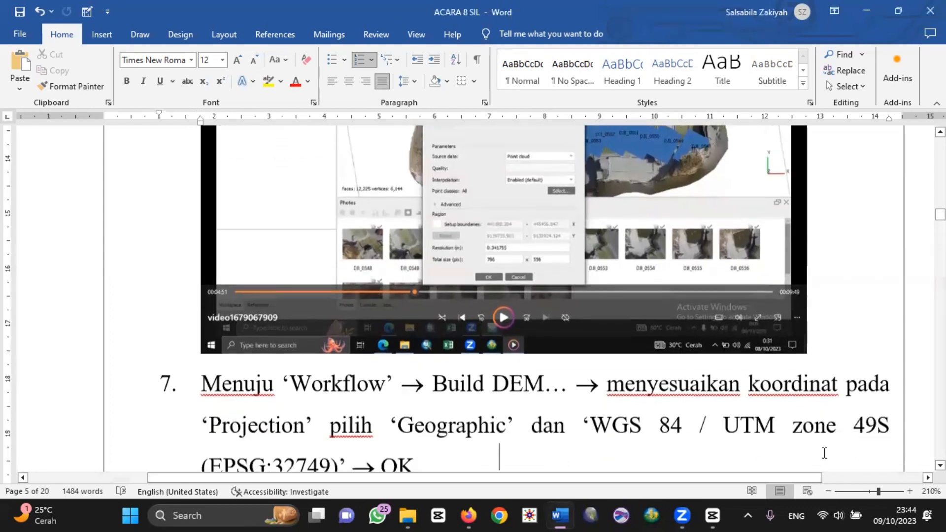
pyautogui.press('Down')
pyautogui.press('Down')
pyautogui.press('Down')
pyautogui.press('Up')
pyautogui.press('Up')
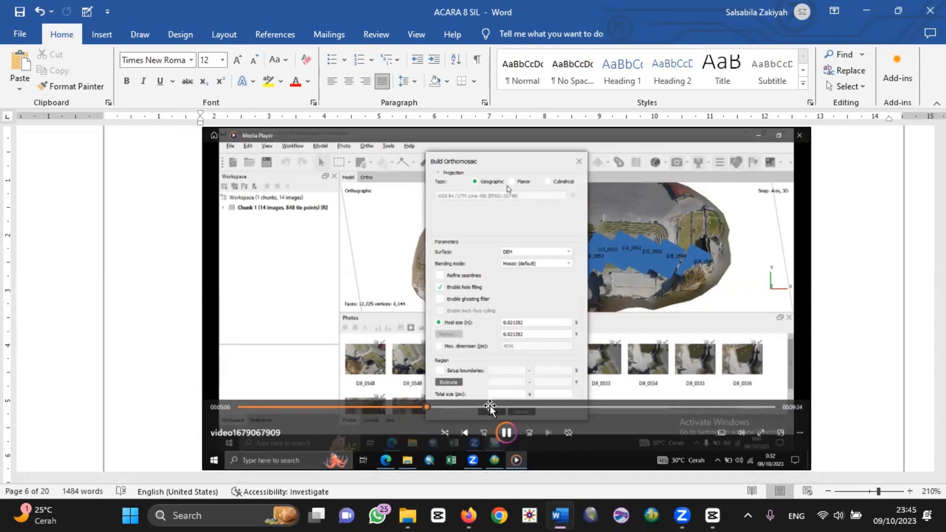
pyautogui.press('Down')
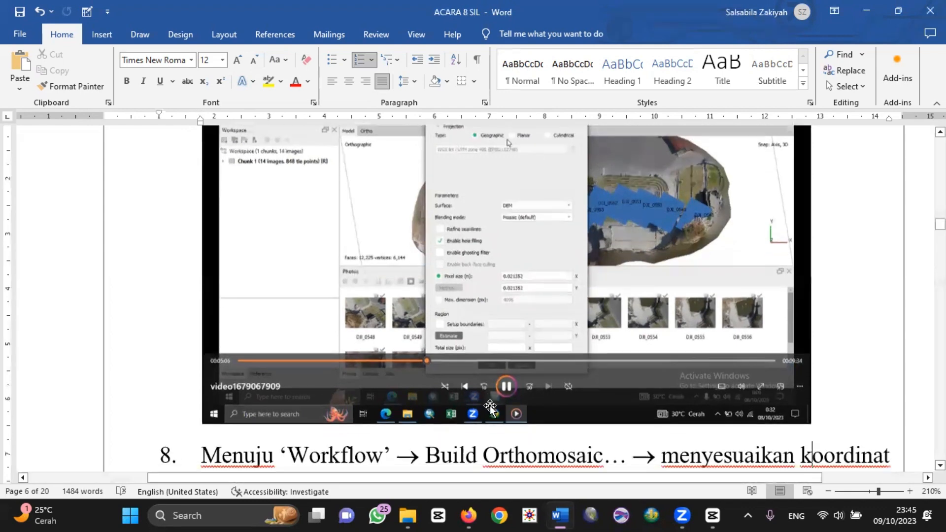
pyautogui.press('Down')
pyautogui.press('Down')
pyautogui.press('Down')
pyautogui.press('Down')
pyautogui.press('Down')
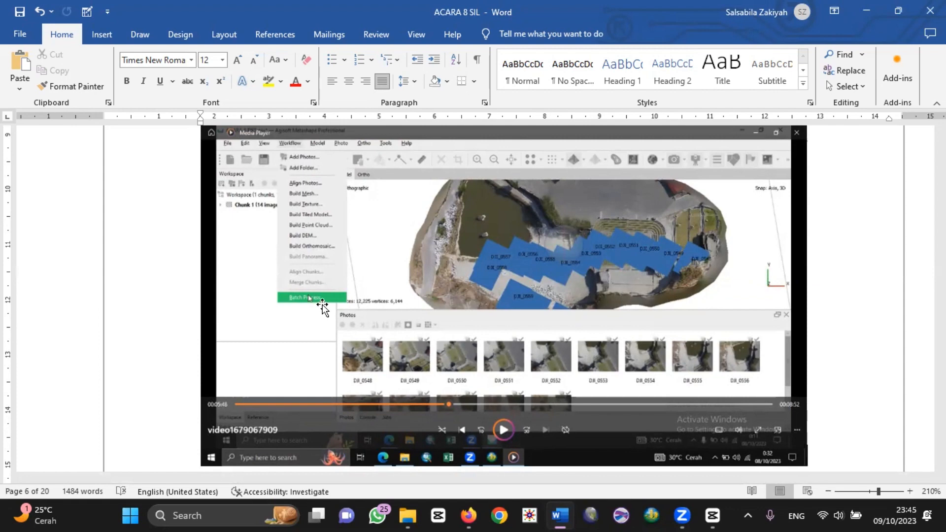
# Step: Switch to Global Mapper, load resolusi low-20231008T080713Z-001 from the File Tambahan folder, and review which overlays are shown
pyautogui.scroll(-10, 323, 306)
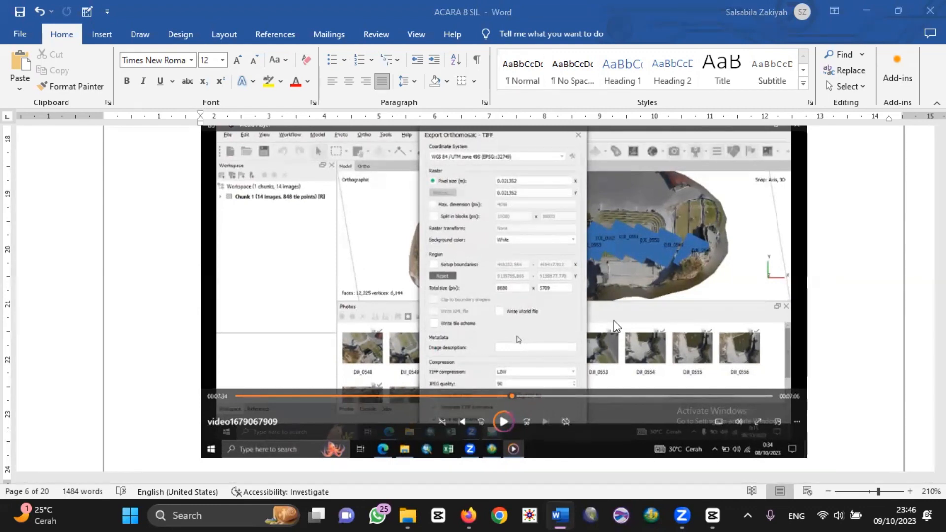
pyautogui.click(593, 513)
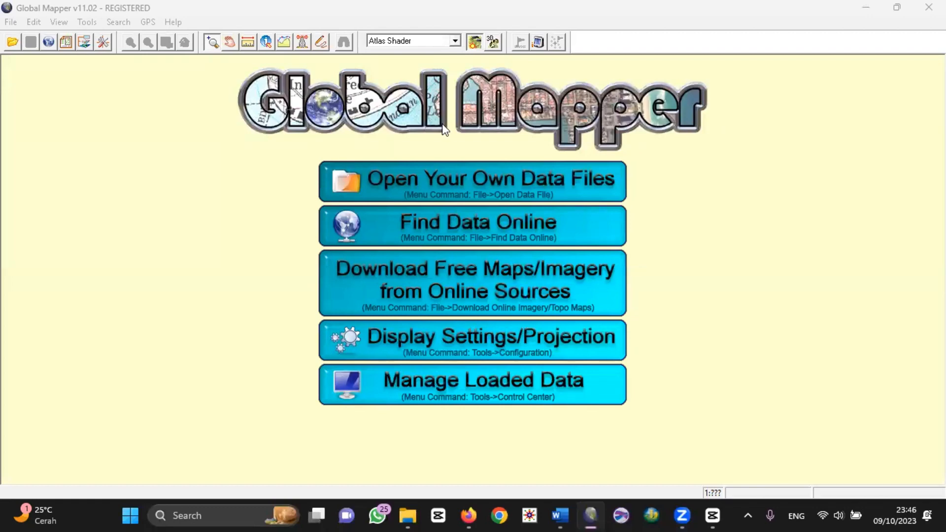
pyautogui.click(457, 178)
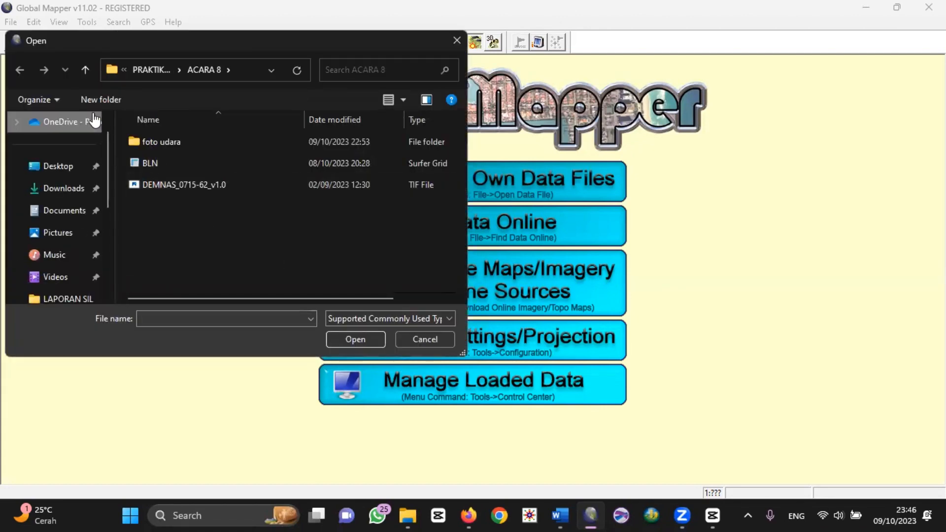
pyautogui.click(19, 70)
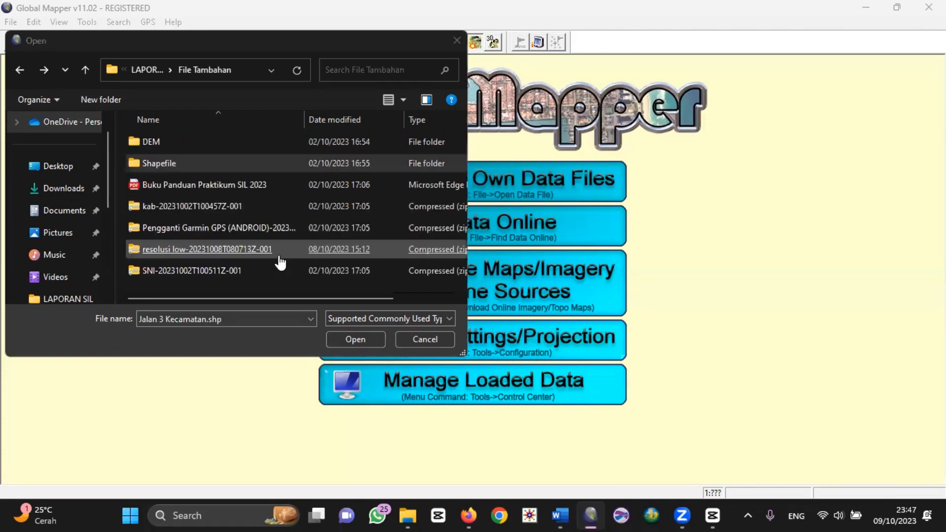
pyautogui.doubleClick(278, 257)
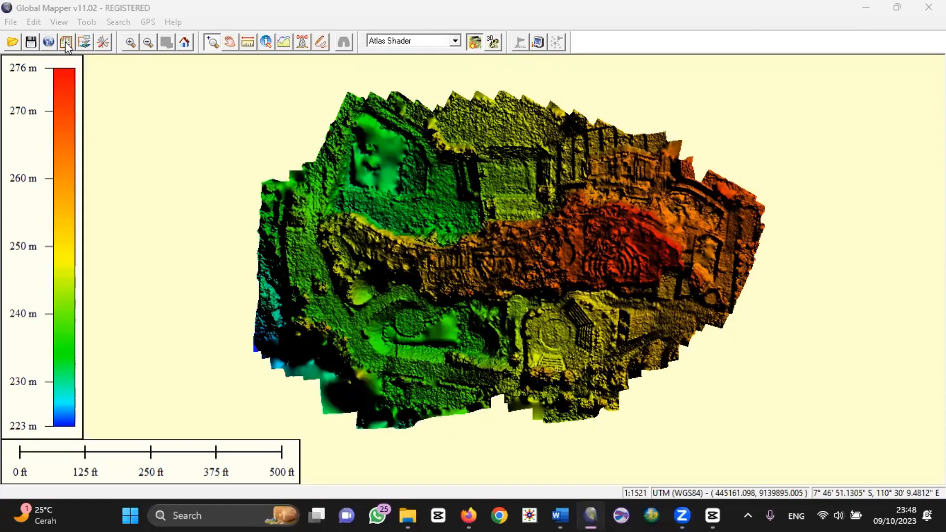
pyautogui.click(84, 45)
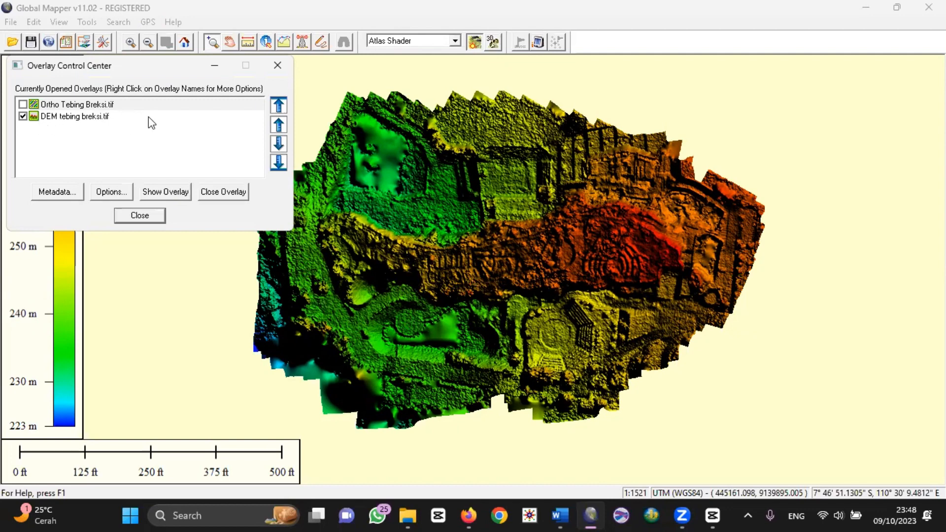
pyautogui.click(140, 215)
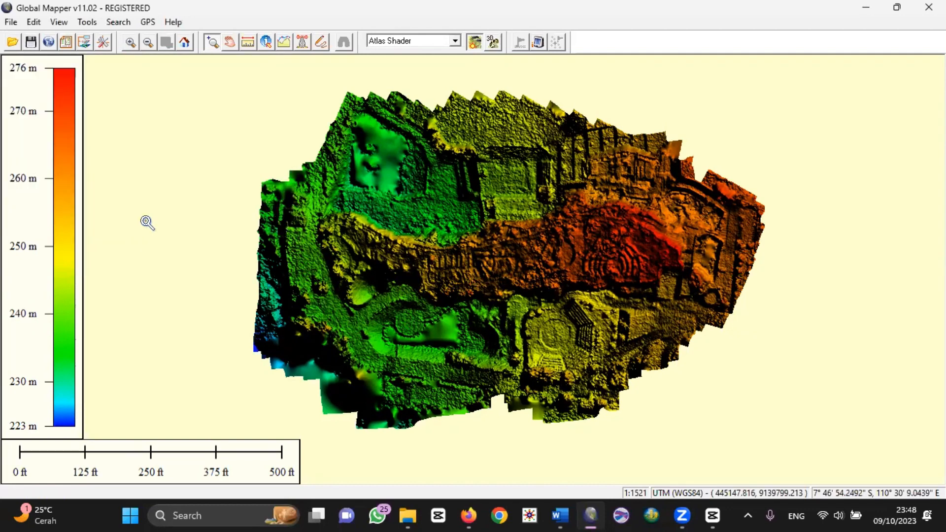
# Step: Set up contour generation from the Tebing Breksi DEM with a contour interval of 1 meter
pyautogui.click(11, 22)
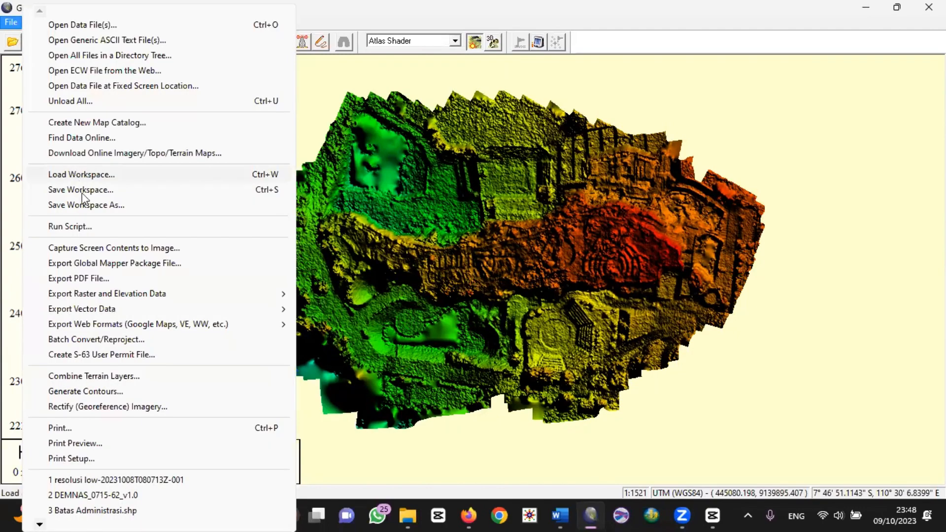
pyautogui.click(148, 390)
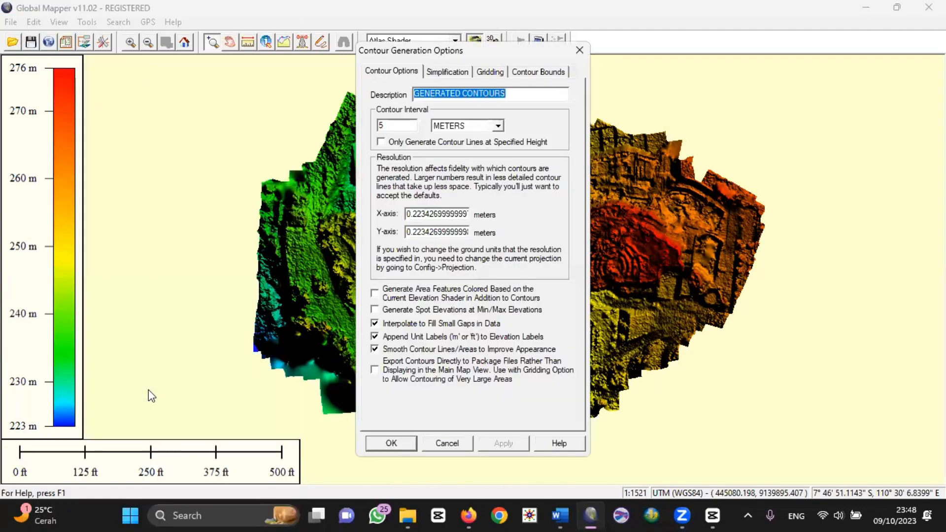
pyautogui.doubleClick(411, 123)
pyautogui.write('5')
pyautogui.press('BackSpace')
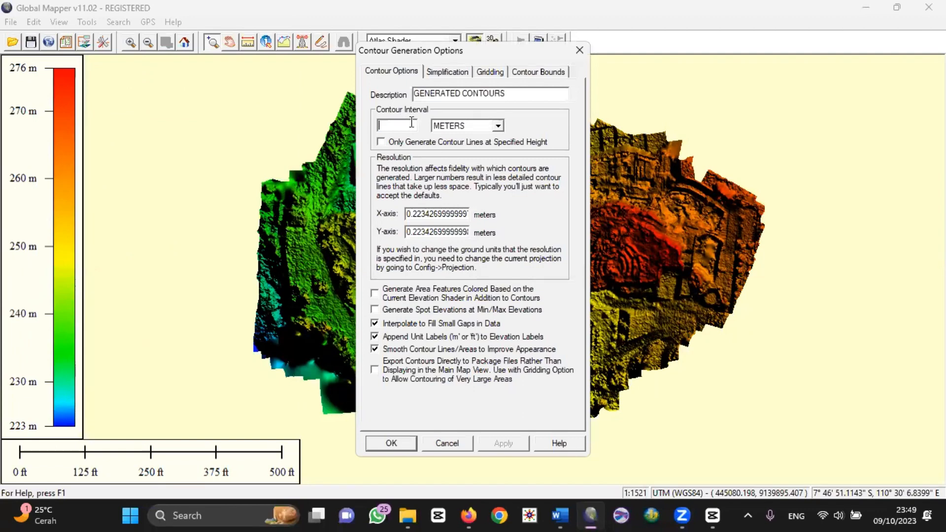
pyautogui.write('1')
# Step: Draw a contour bounds box enclosing the whole DEM and generate the contours
pyautogui.click(538, 73)
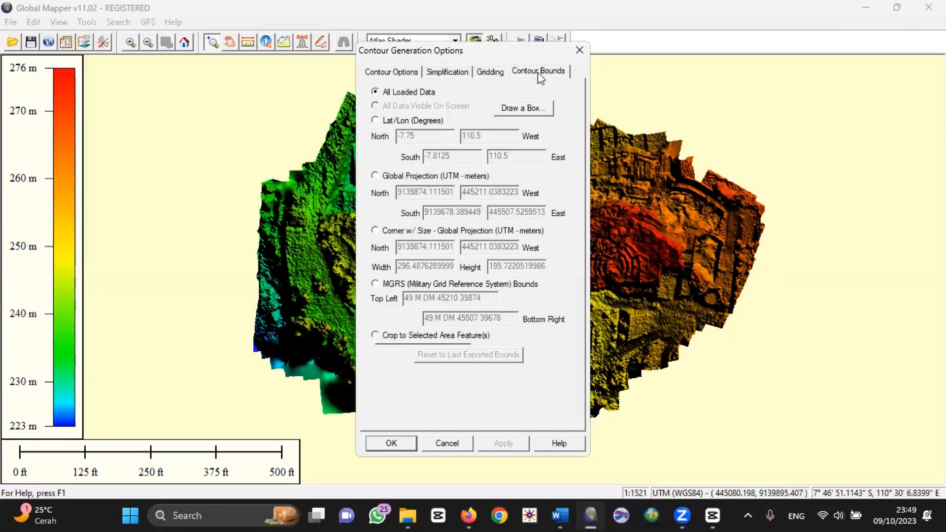
pyautogui.click(523, 109)
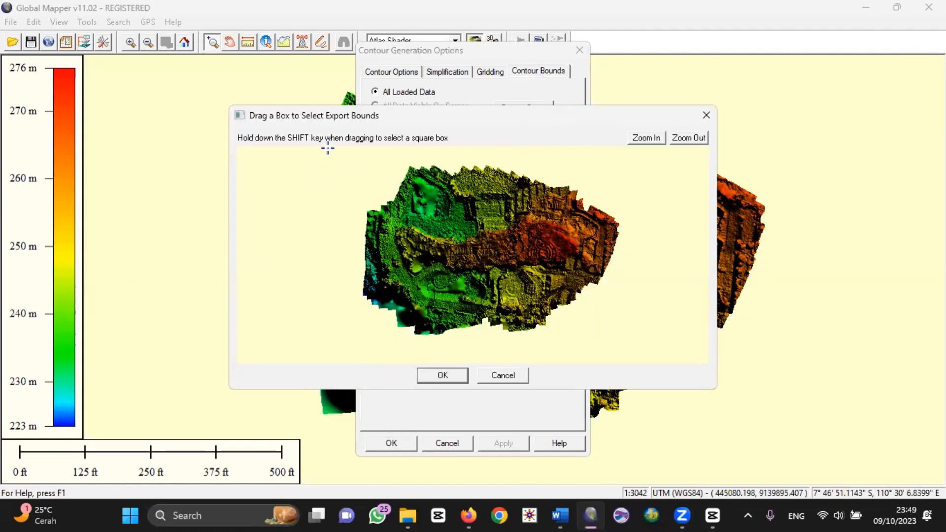
pyautogui.moveTo(327, 148); pyautogui.dragTo(629, 354)
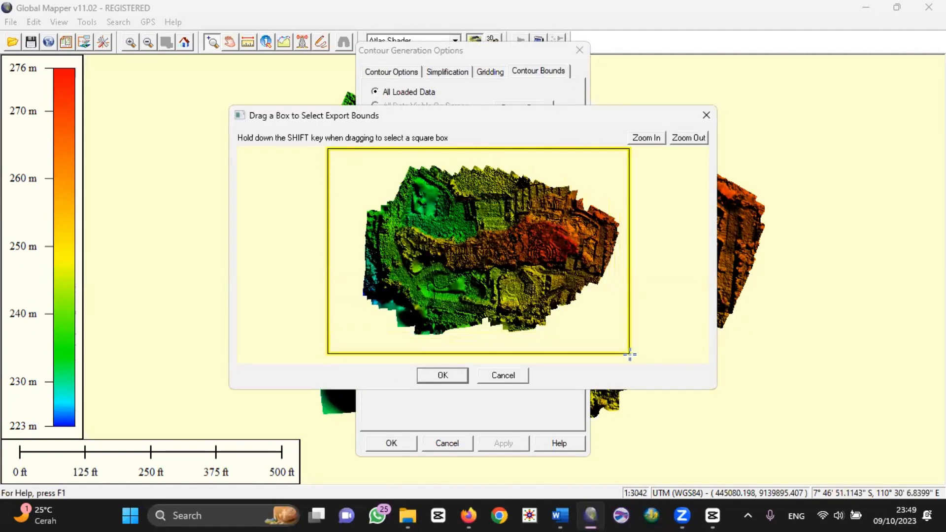
pyautogui.click(455, 375)
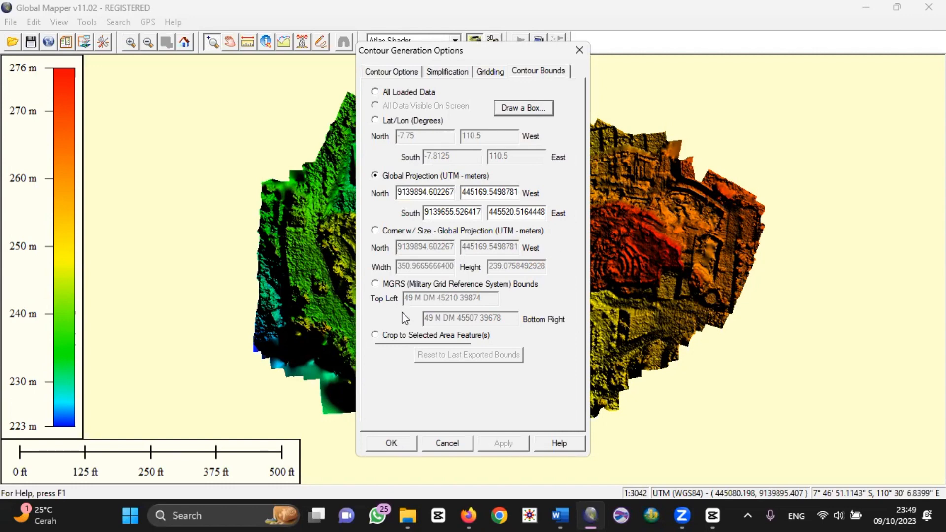
pyautogui.click(402, 444)
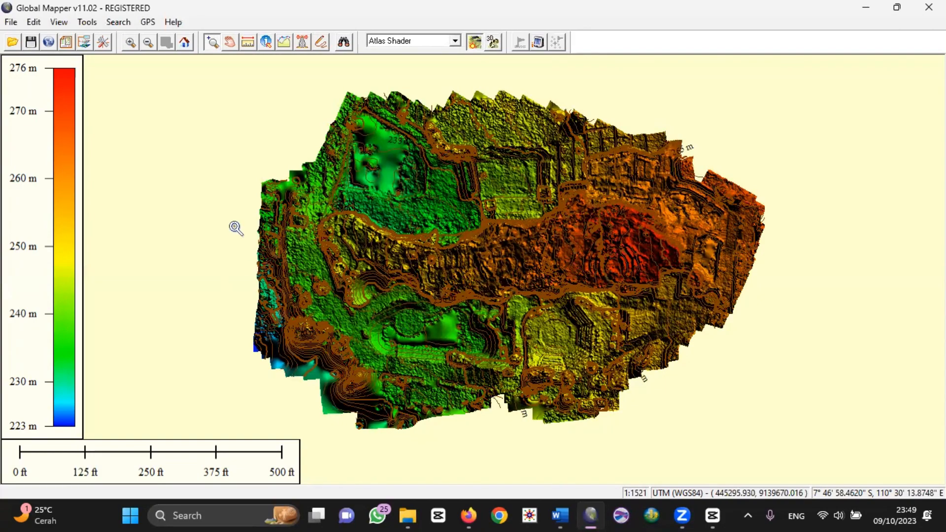
# Step: Export the contour lines as an ESRI shapefile named KONTUR in the ACARA 8 folder
pyautogui.click(15, 21)
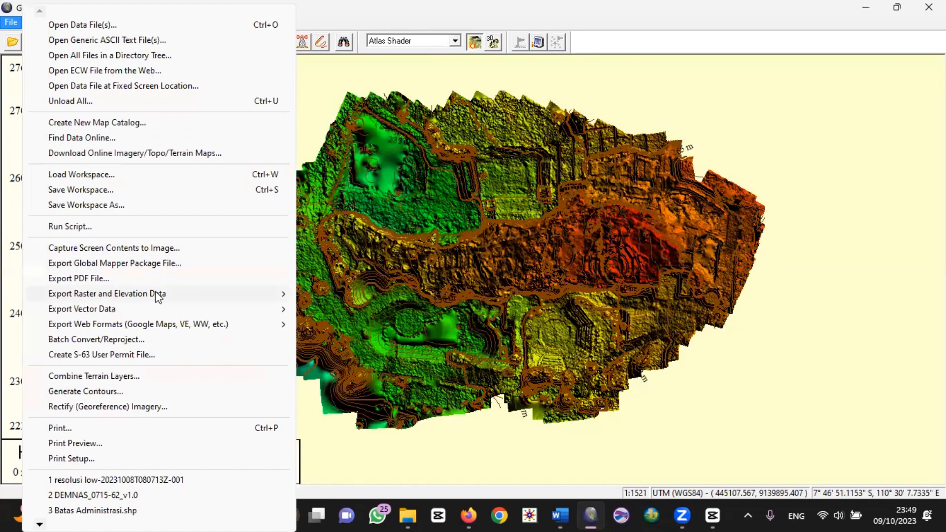
pyautogui.moveTo(291, 310)
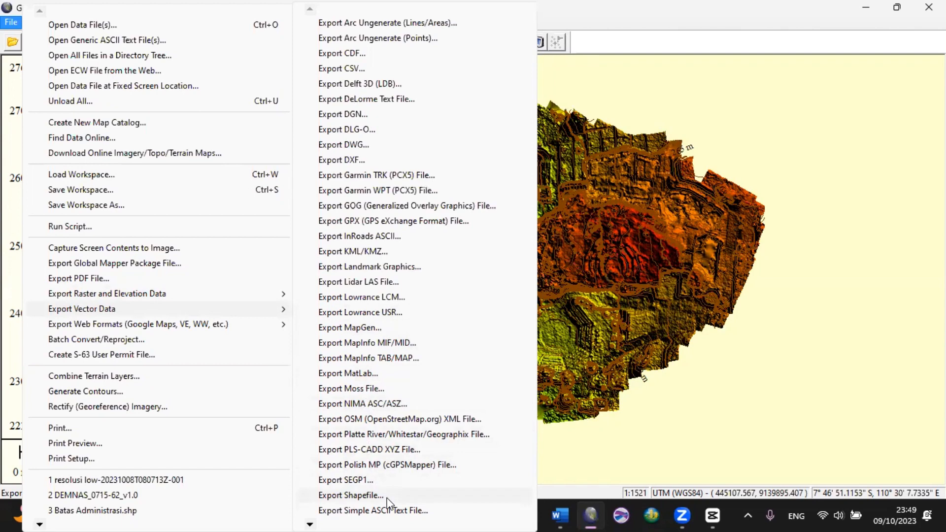
pyautogui.click(351, 496)
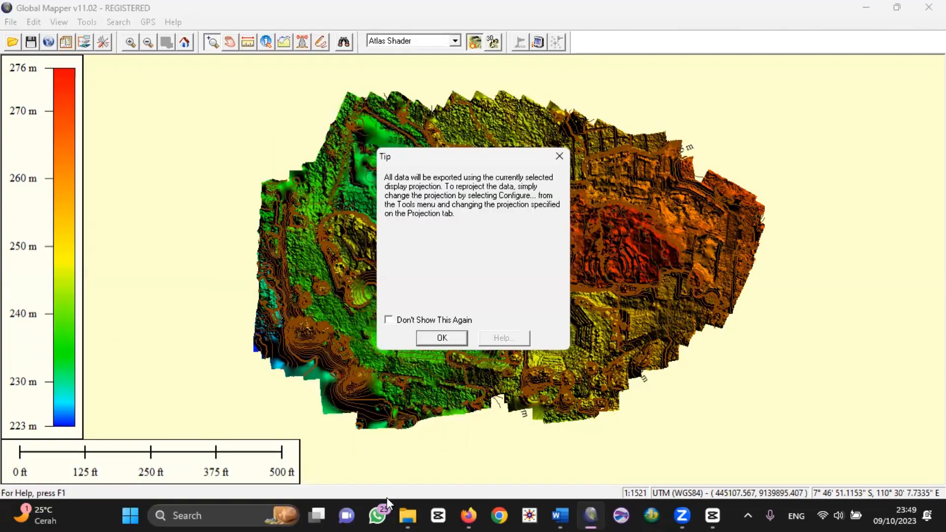
pyautogui.click(435, 338)
pyautogui.click(375, 126)
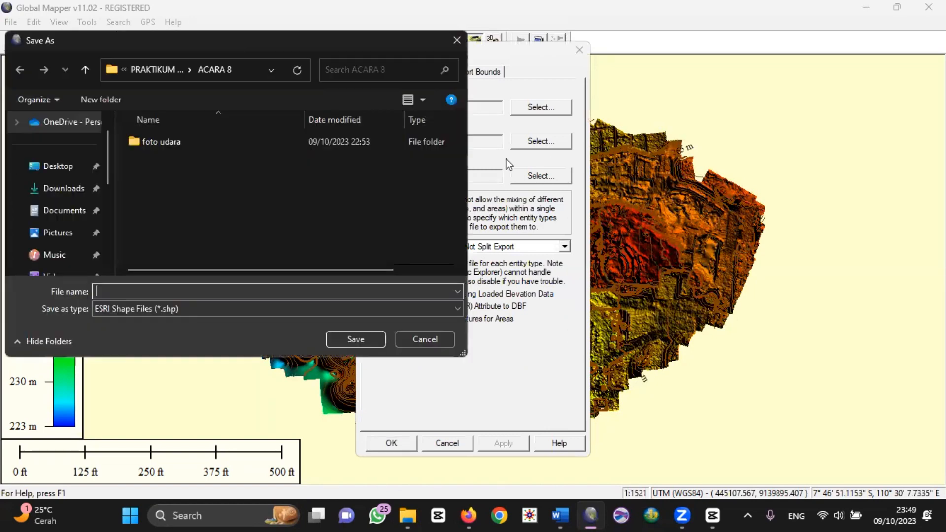
pyautogui.click(179, 290)
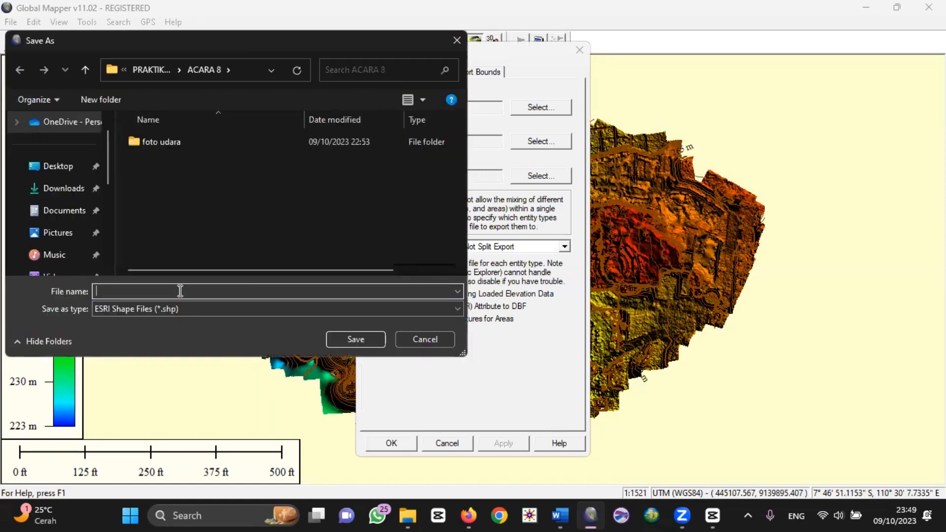
pyautogui.write('KONTUR')
pyautogui.click(347, 338)
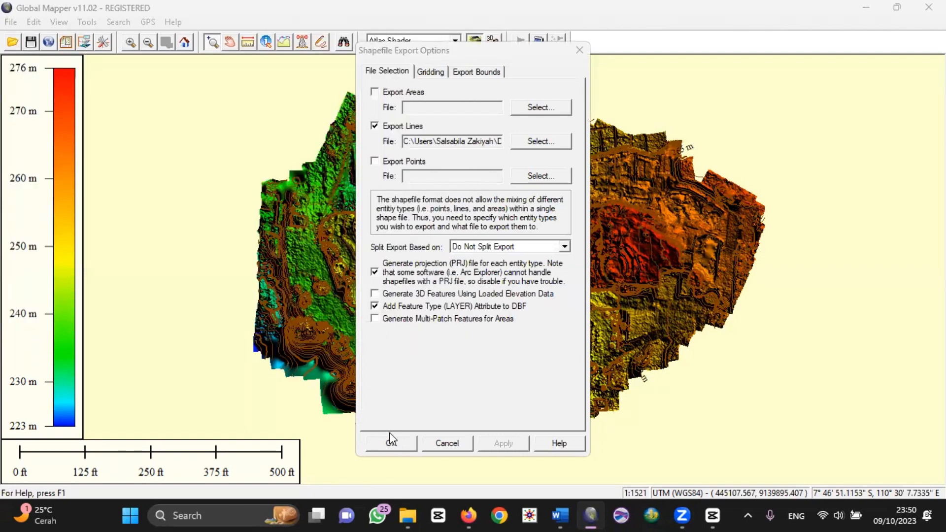
pyautogui.click(396, 438)
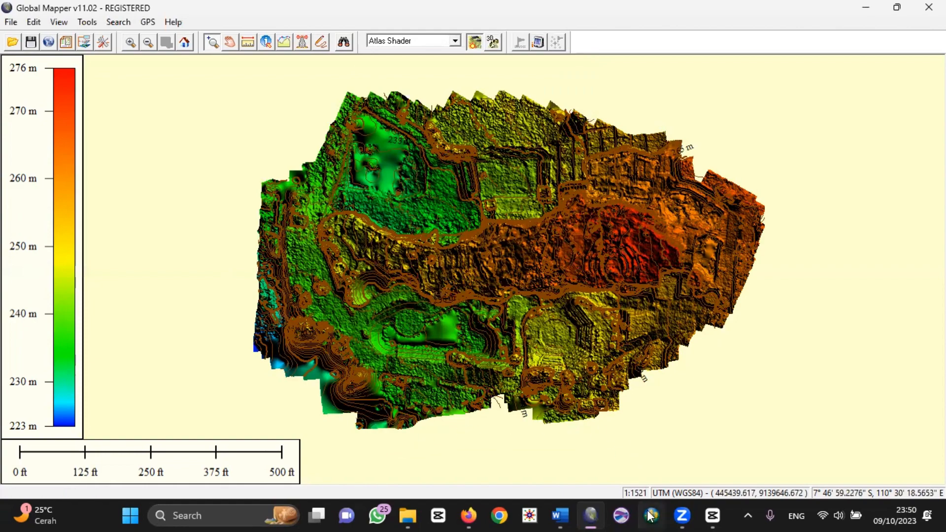
# Step: Switch to ArcScene, create a blank scene, and set its coordinate system to WGS 1984 UTM Zone 49S
pyautogui.click(652, 517)
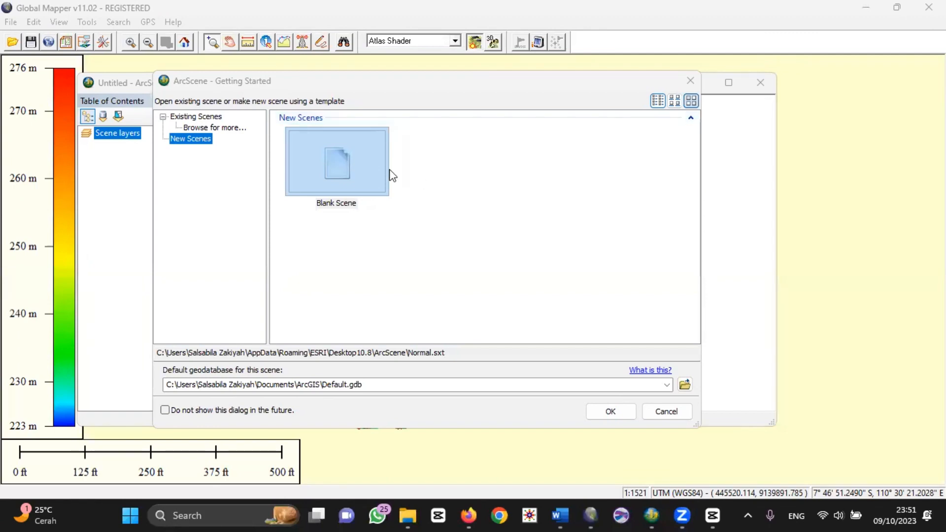
pyautogui.doubleClick(348, 157)
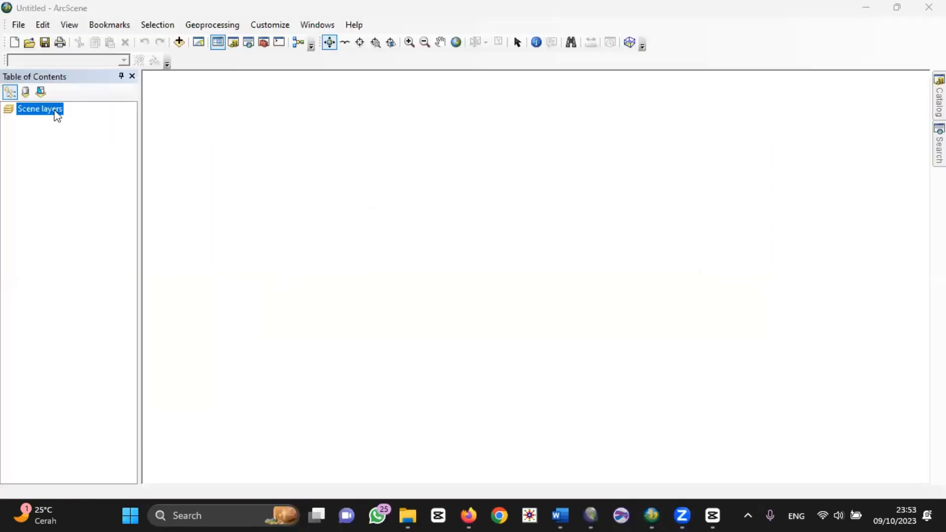
pyautogui.rightClick(58, 117)
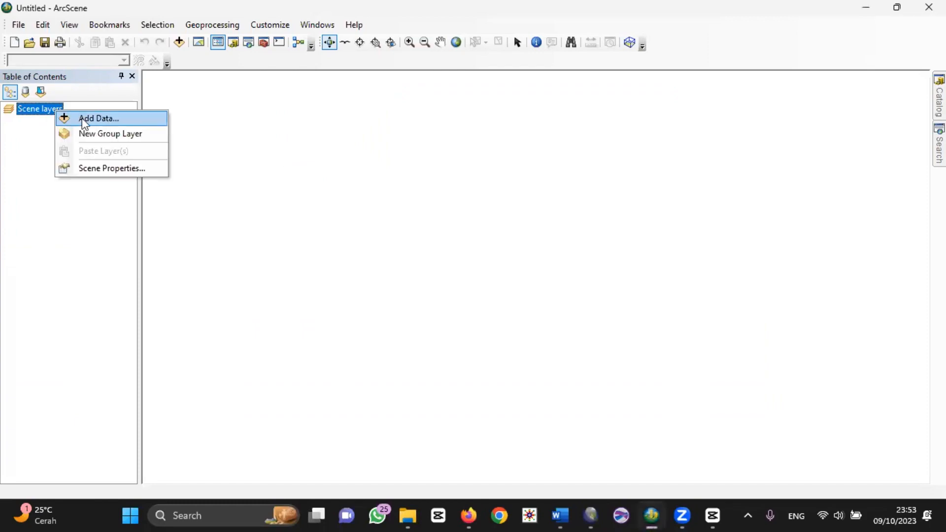
pyautogui.click(116, 167)
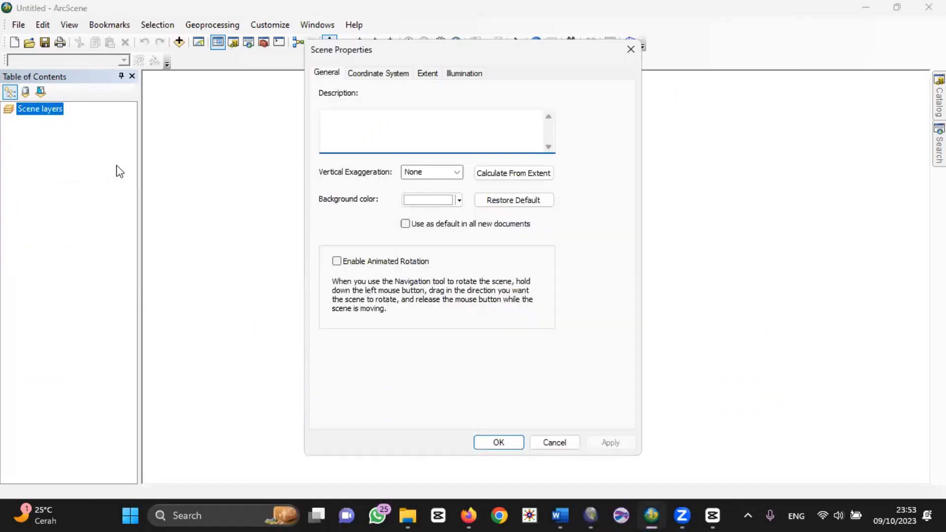
pyautogui.click(372, 75)
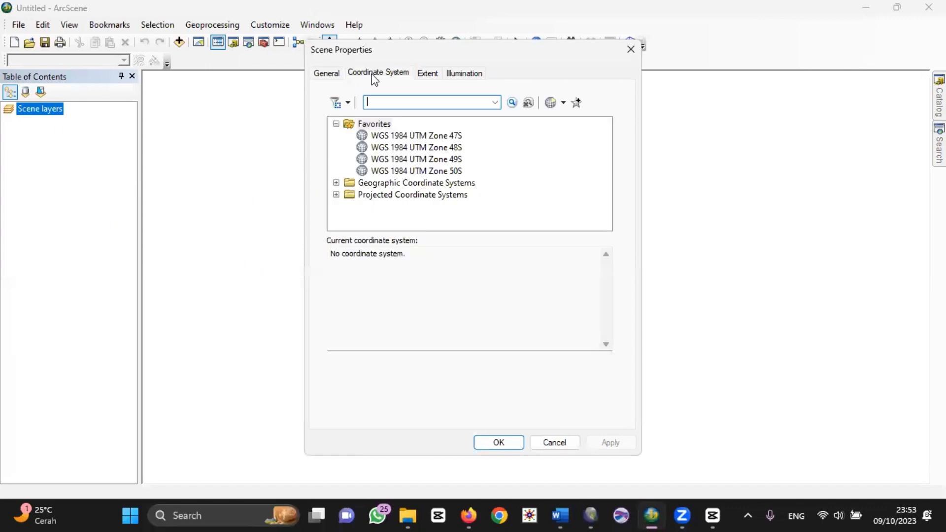
pyautogui.click(450, 161)
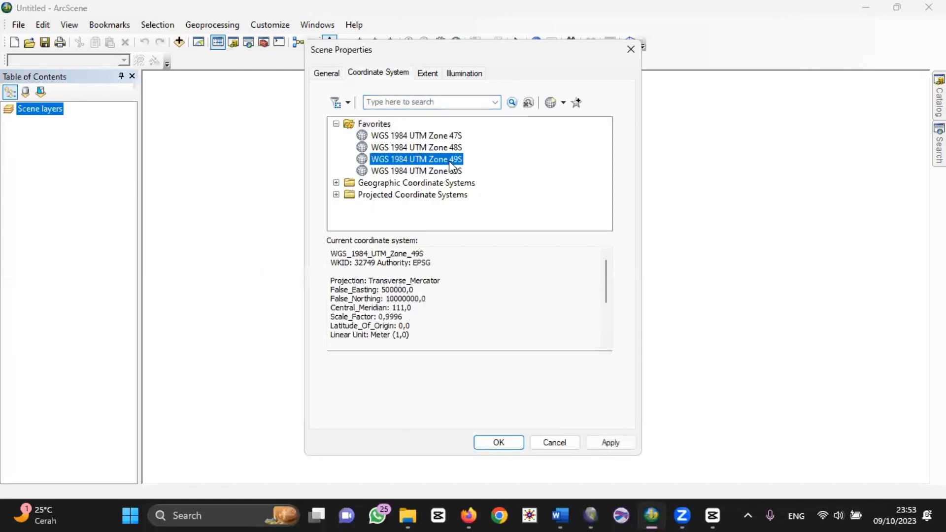
pyautogui.click(499, 444)
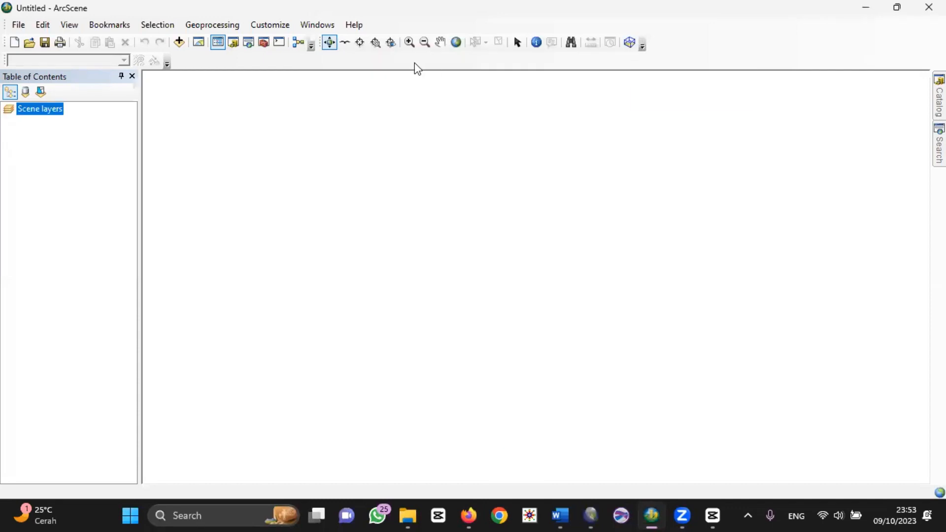
# Step: Add the KONTUR.shp contour shapefile from the PRAKTIKUM SIL\ACARA 8 folder to the scene
pyautogui.click(51, 117)
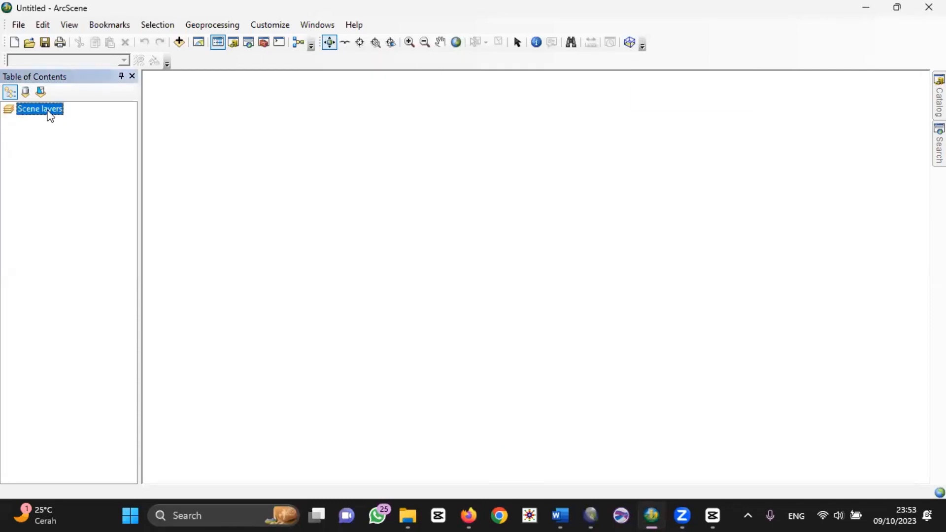
pyautogui.rightClick(51, 117)
pyautogui.click(74, 122)
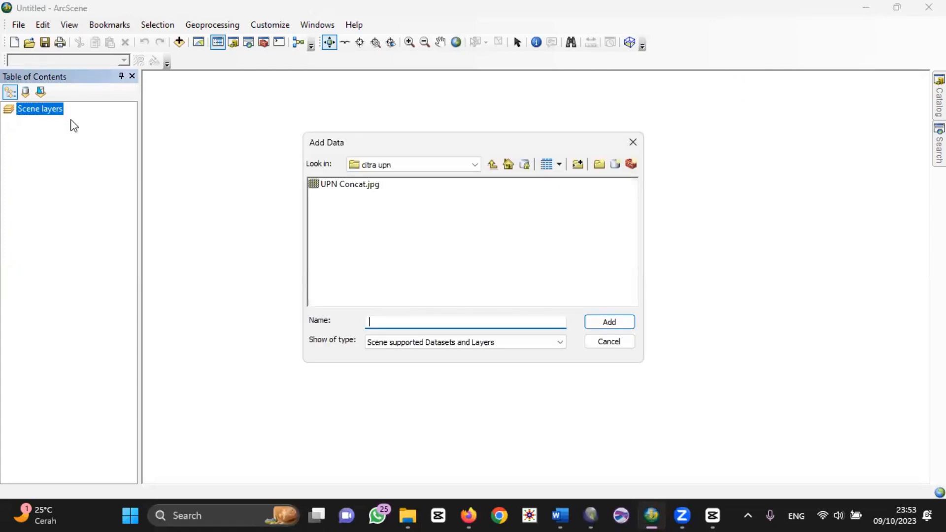
pyautogui.click(476, 167)
pyautogui.click(432, 203)
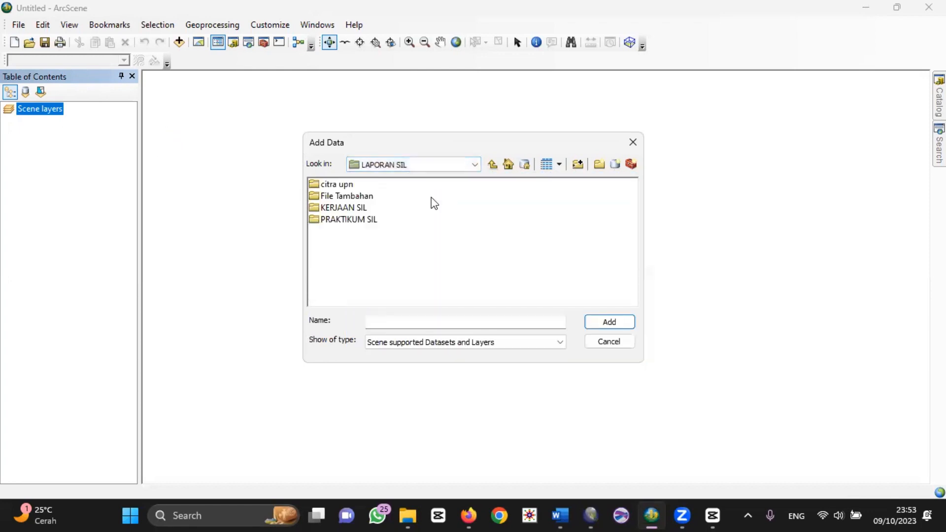
pyautogui.click(358, 221)
pyautogui.doubleClick(358, 224)
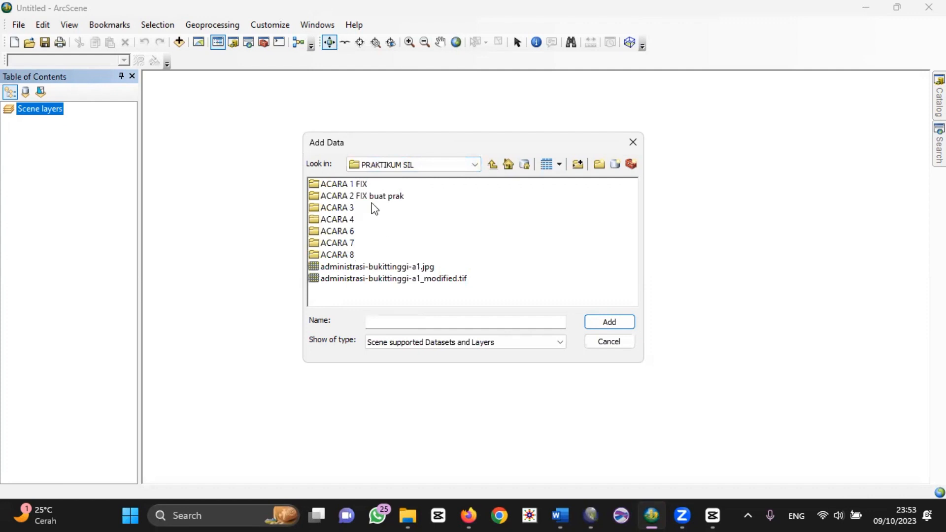
pyautogui.doubleClick(346, 254)
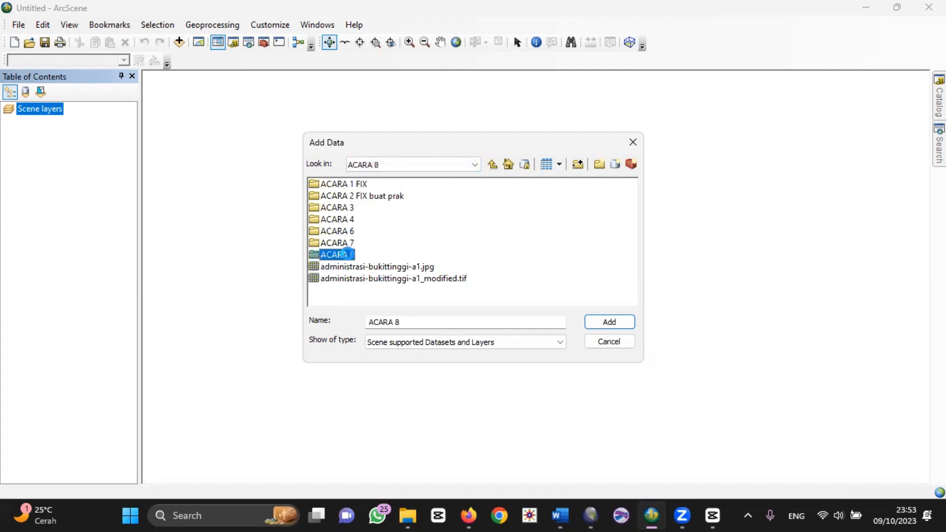
pyautogui.click(360, 220)
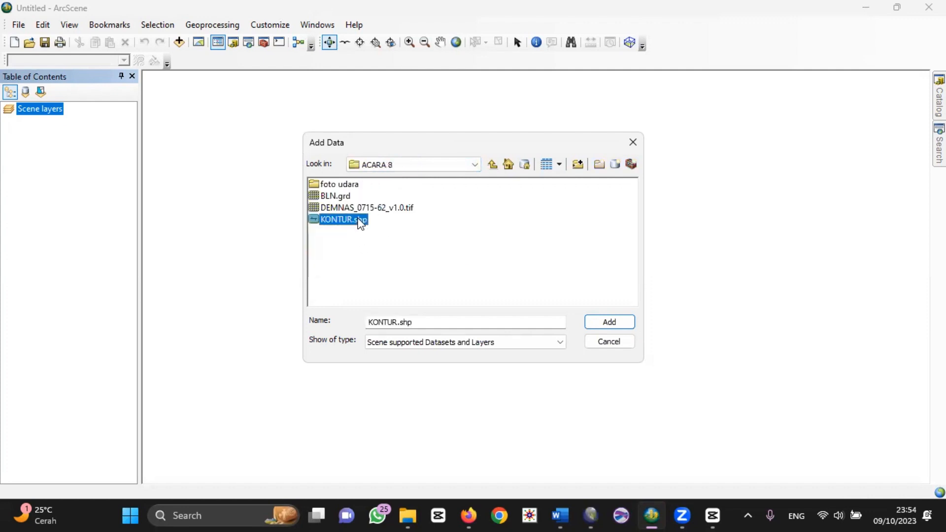
pyautogui.click(623, 323)
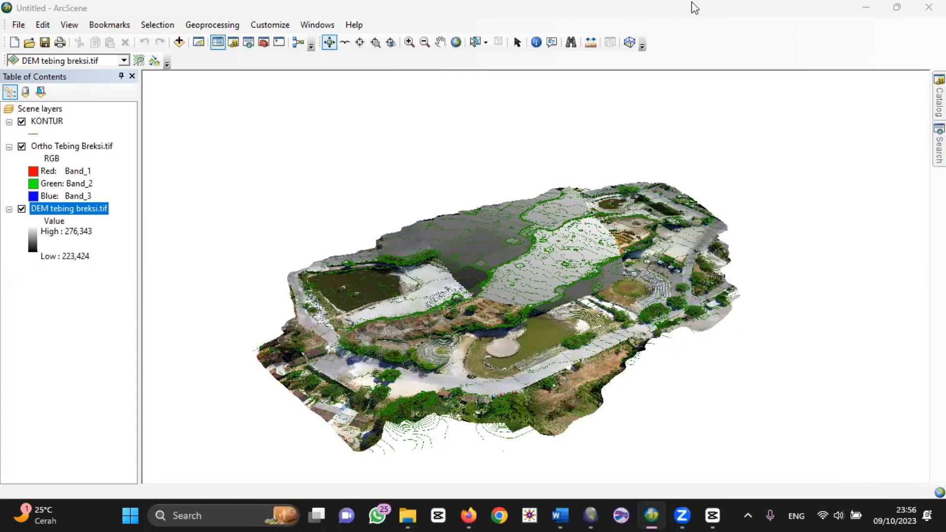
# Step: Float the DEM tebing breksi.tif layer on the DEM tebing breksi.tif surface from the resolusi low folder, with a layer offset of 1
pyautogui.rightClick(89, 215)
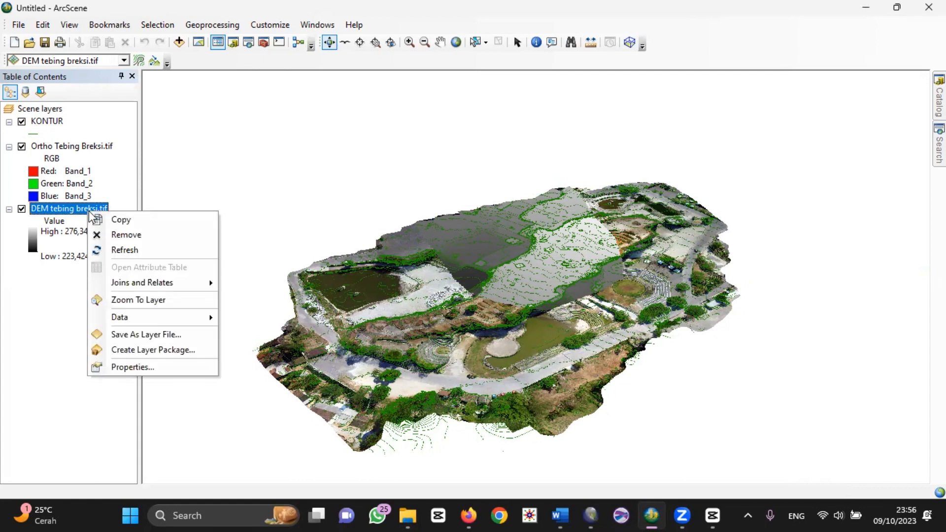
pyautogui.click(161, 367)
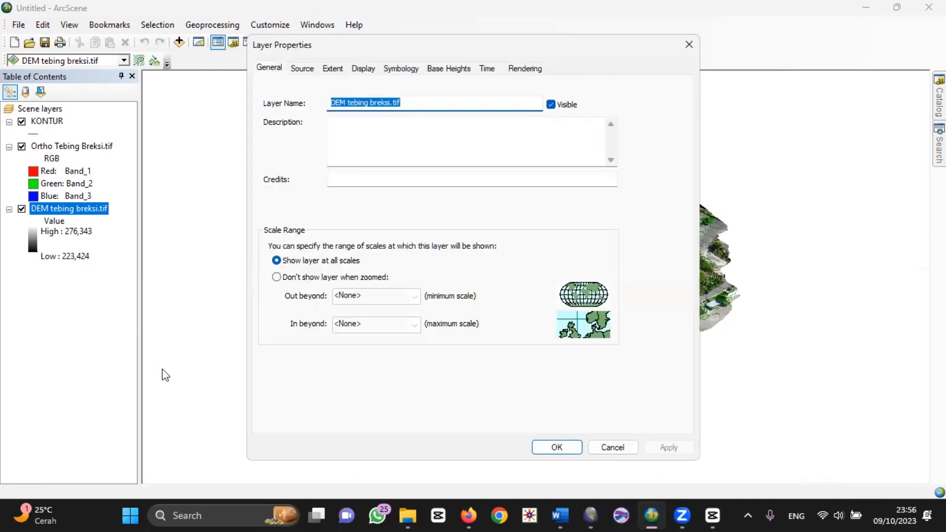
pyautogui.click(454, 74)
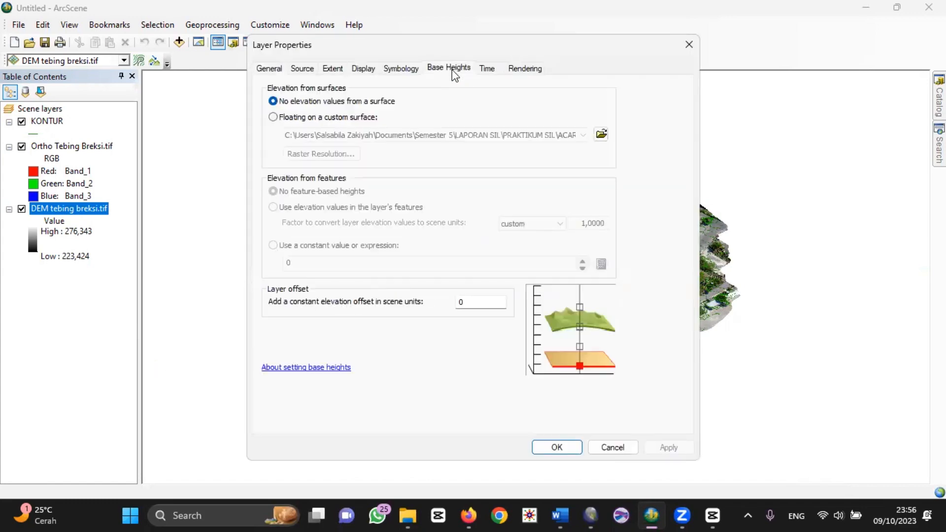
pyautogui.click(346, 117)
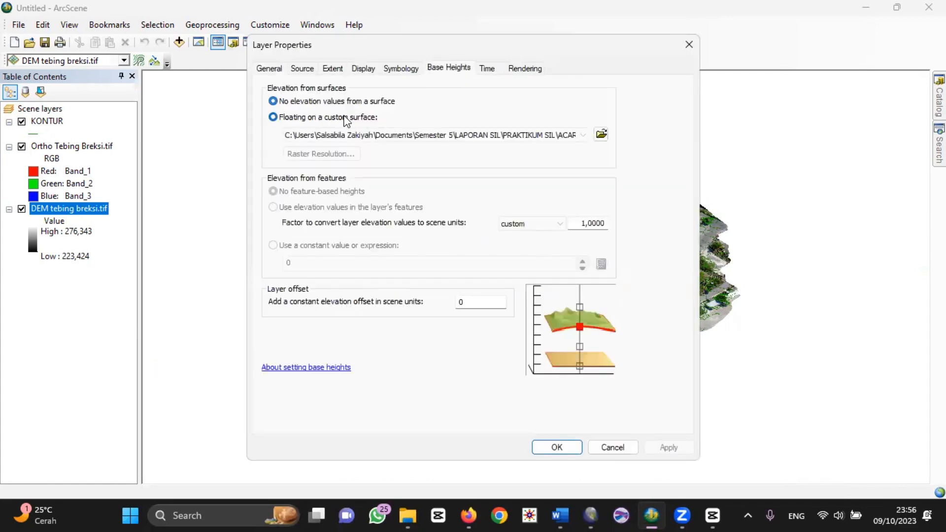
pyautogui.click(601, 133)
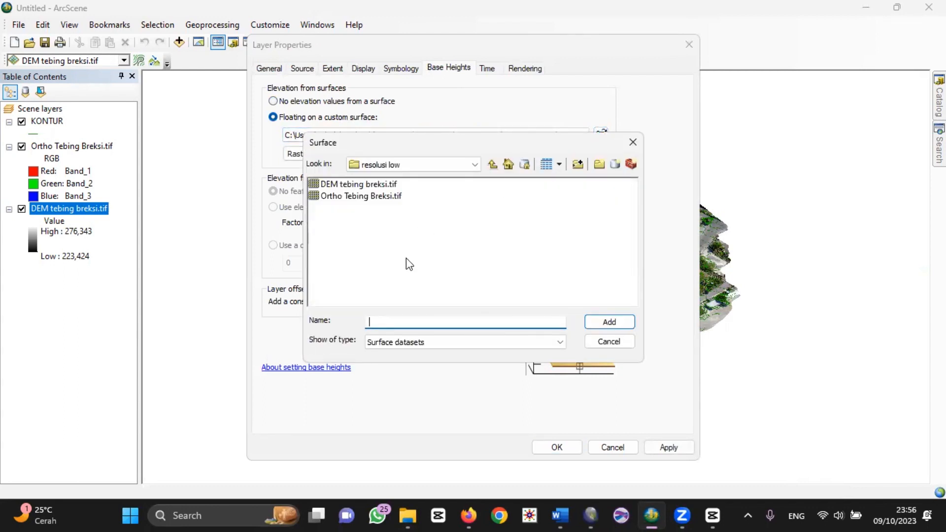
pyautogui.click(386, 185)
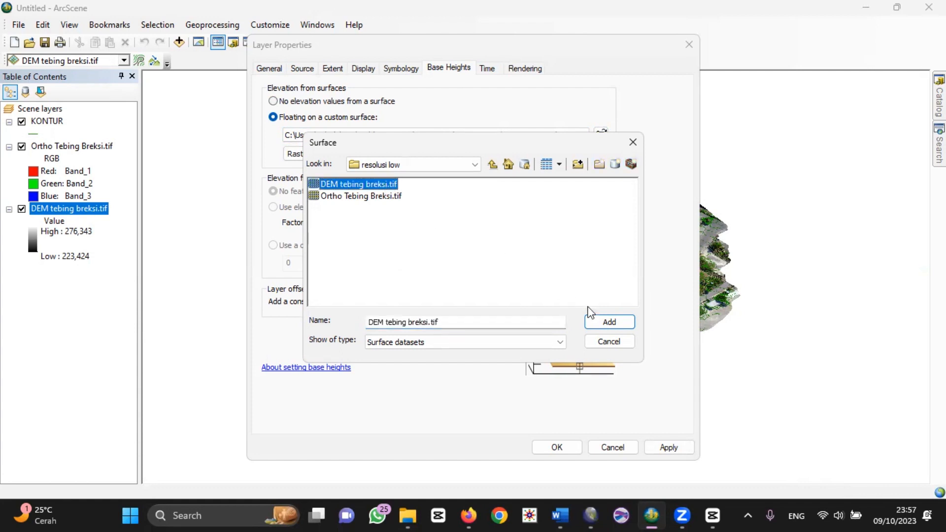
pyautogui.click(609, 321)
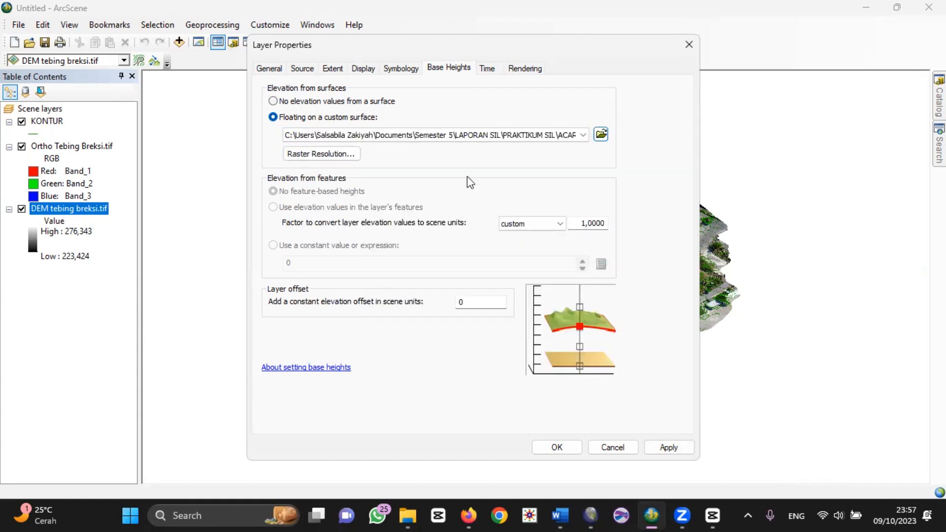
pyautogui.click(469, 301)
pyautogui.write('1')
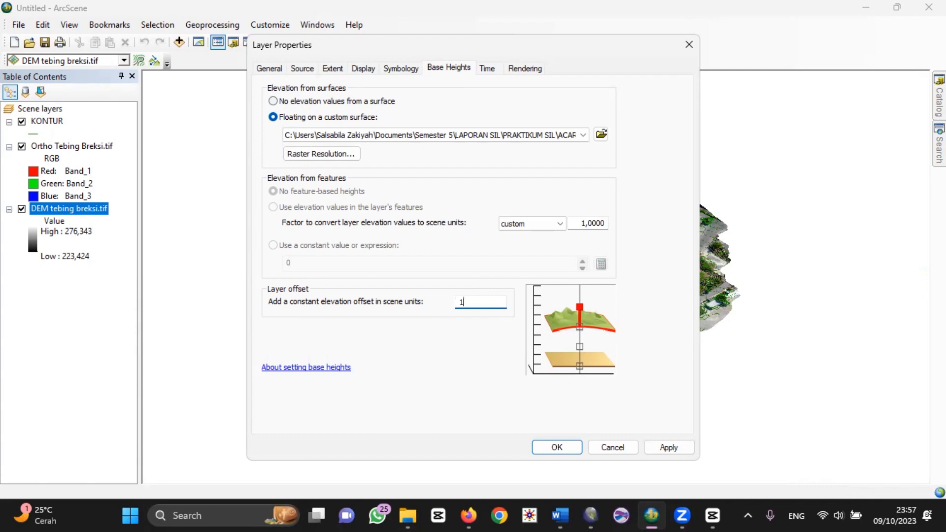
pyautogui.click(557, 447)
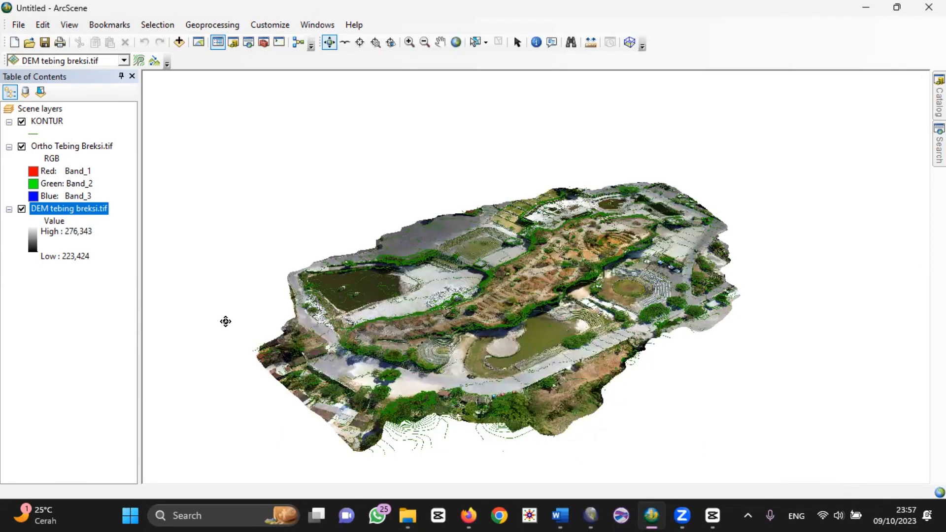
# Step: Float the Ortho Tebing Breksi.tif layer on the DEM tebing breksi.tif surface with a constant elevation offset of 1
pyautogui.keyDown('ctrl'); pyautogui.click(57, 146); pyautogui.keyUp('ctrl')
pyautogui.rightClick(58, 148)
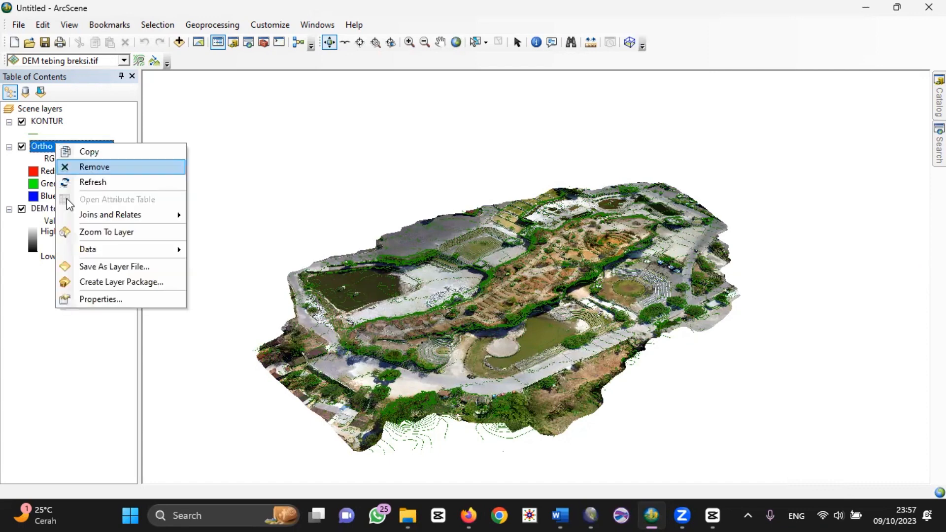
pyautogui.click(137, 299)
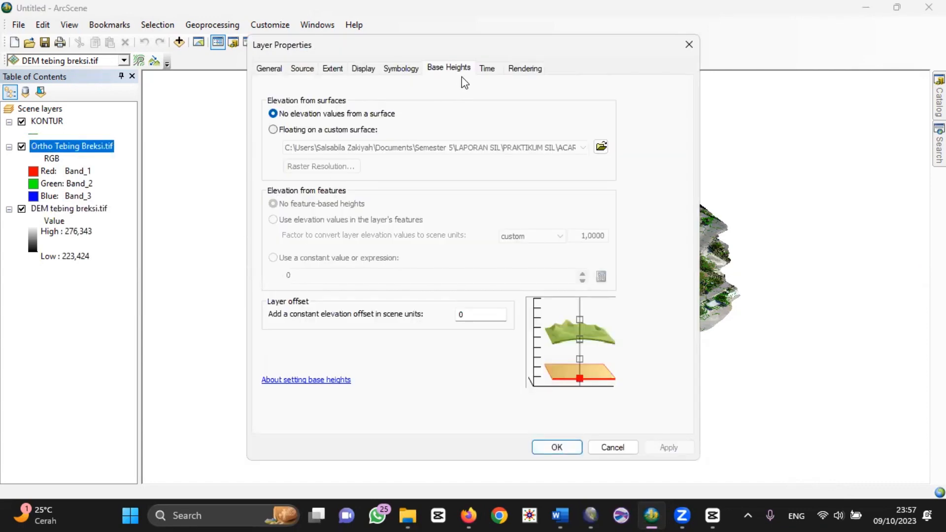
pyautogui.click(347, 130)
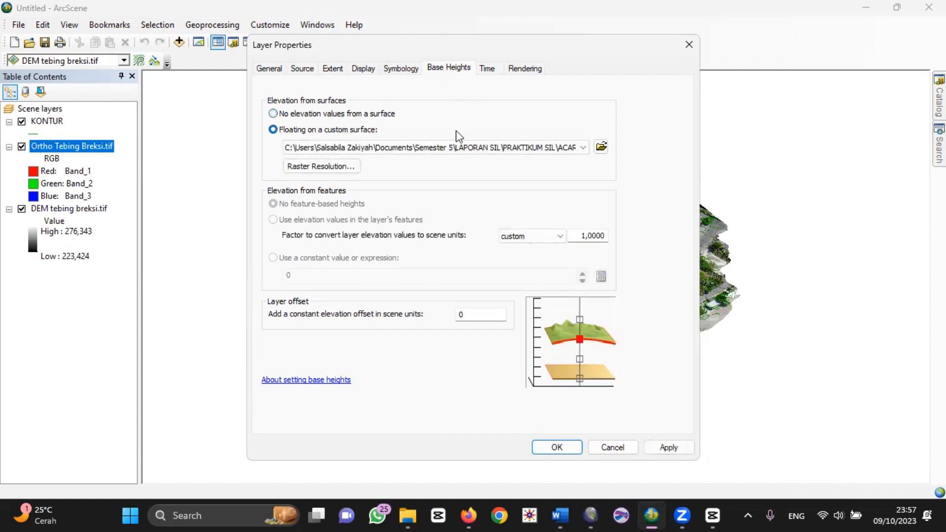
pyautogui.click(600, 147)
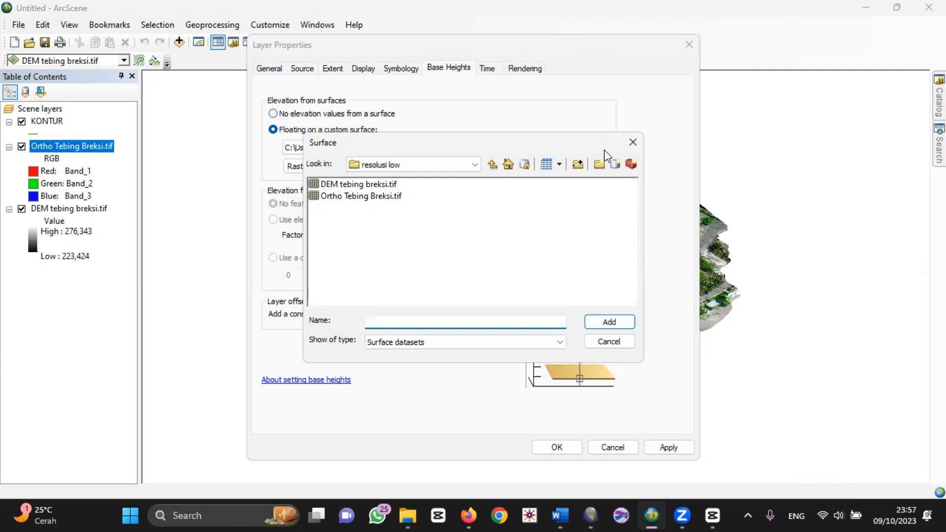
pyautogui.click(385, 184)
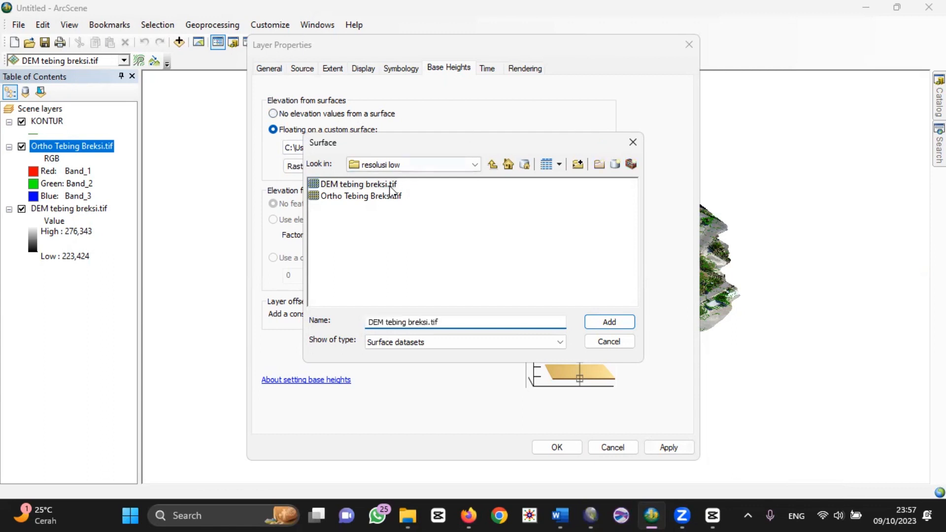
pyautogui.click(608, 322)
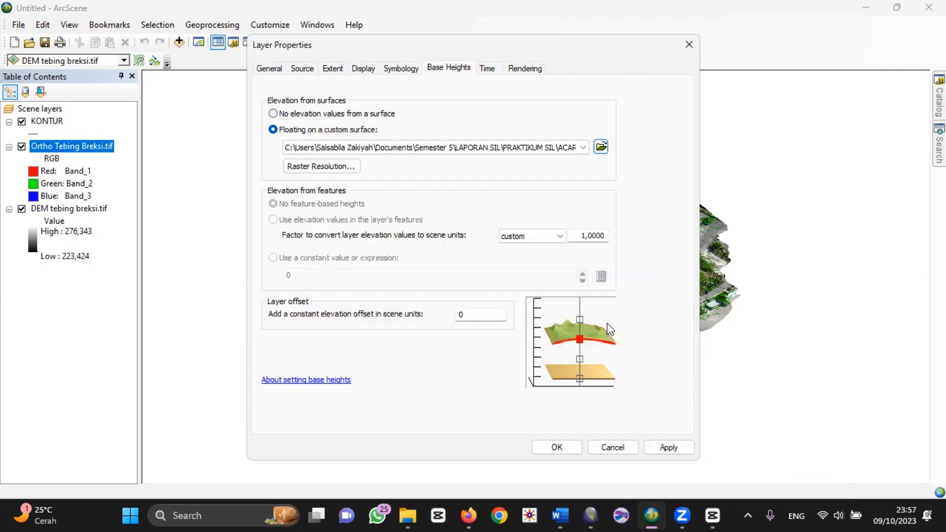
pyautogui.click(477, 319)
pyautogui.write('1')
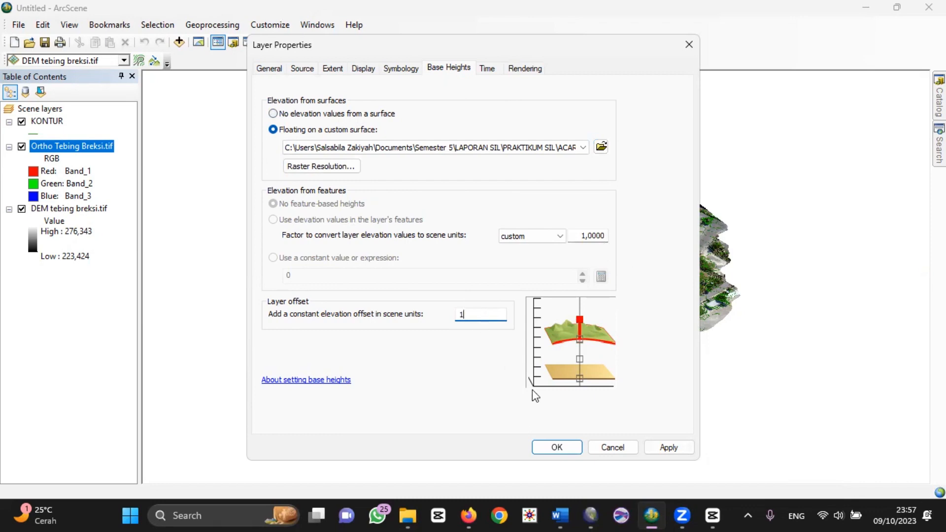
pyautogui.click(567, 449)
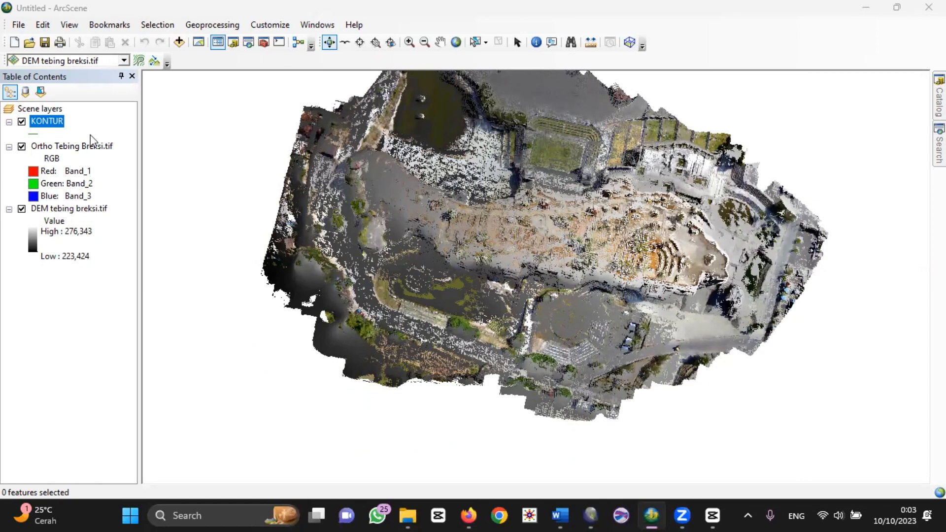
# Step: Set the KONTUR layer's base heights to float on the custom surface DEM tebing breksi.tif
pyautogui.rightClick(48, 127)
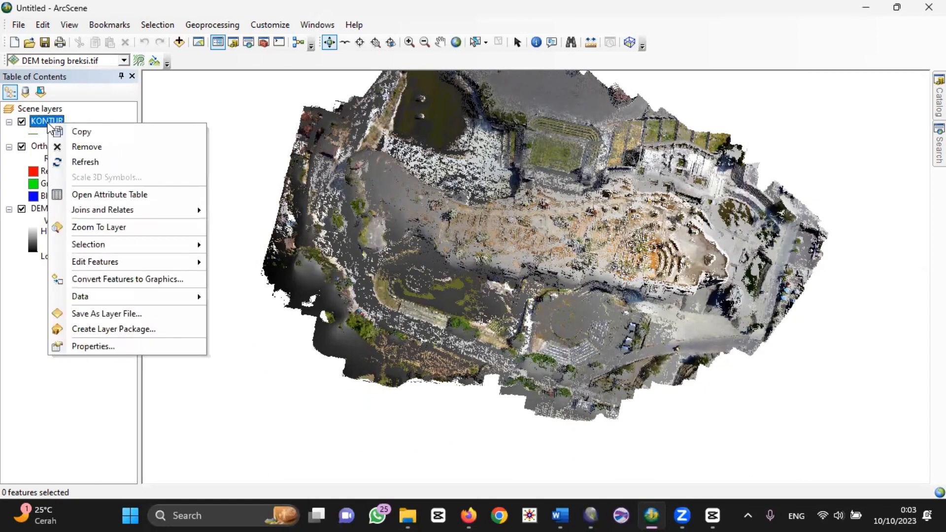
pyautogui.click(153, 347)
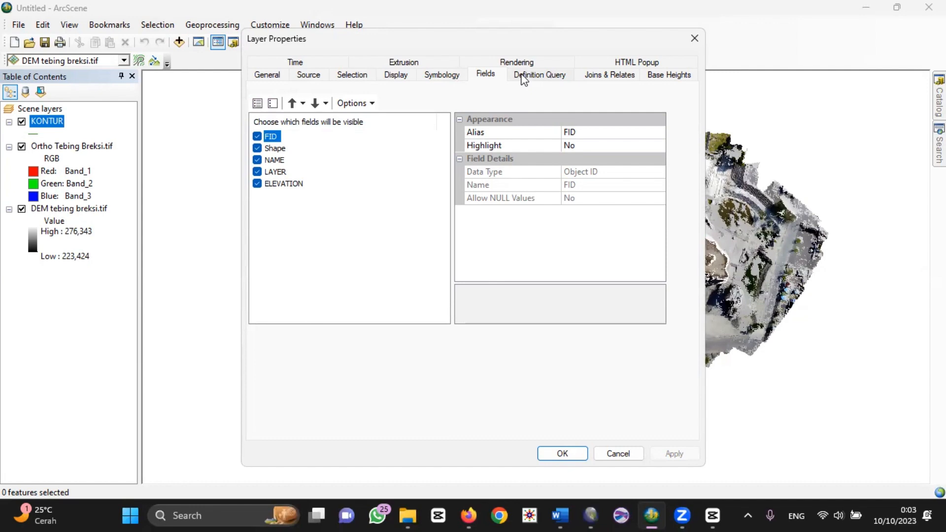
pyautogui.click(650, 74)
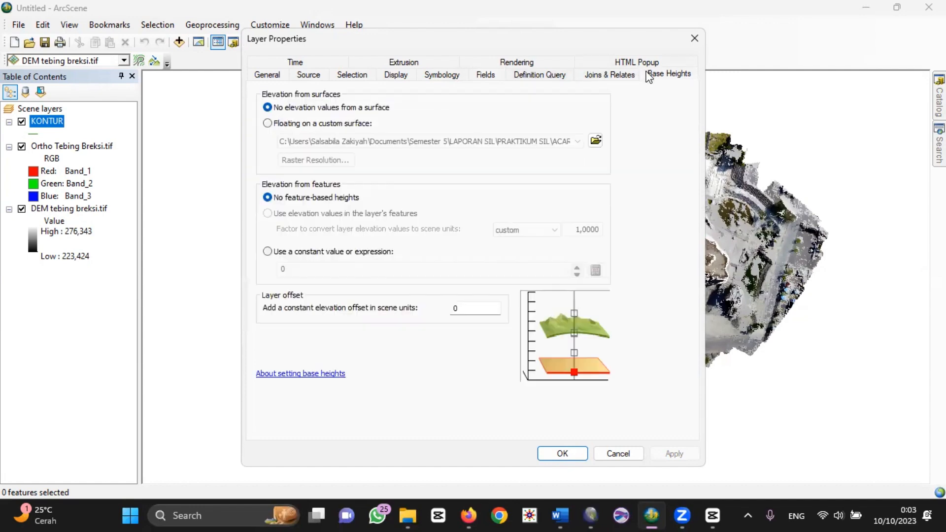
pyautogui.click(316, 124)
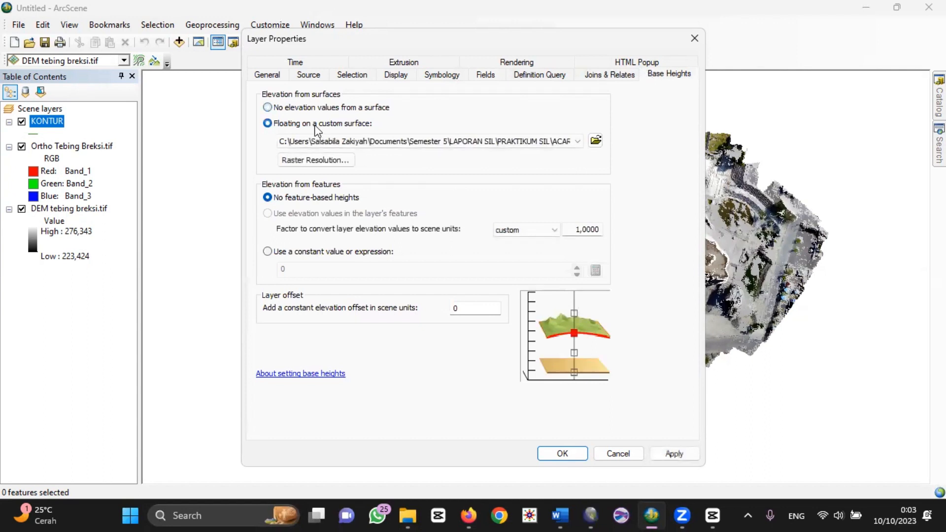
pyautogui.click(595, 142)
pyautogui.click(376, 184)
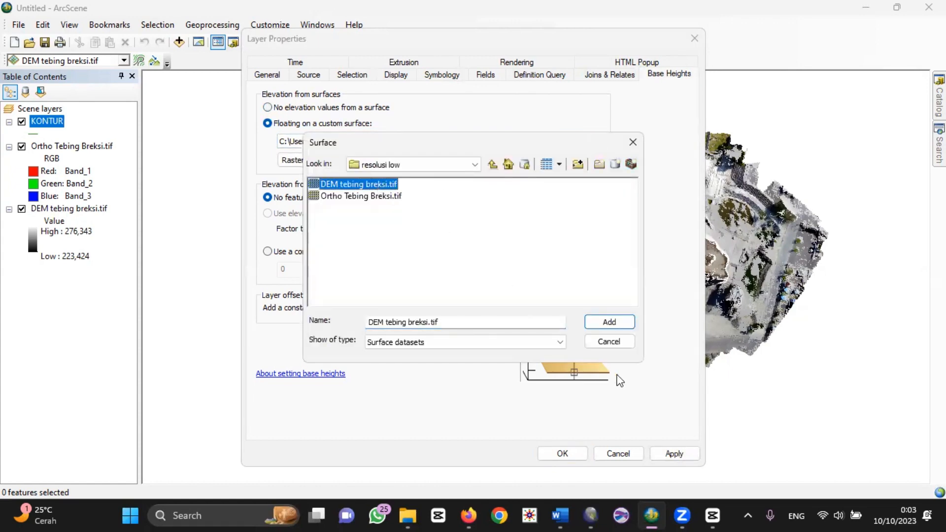
pyautogui.click(619, 324)
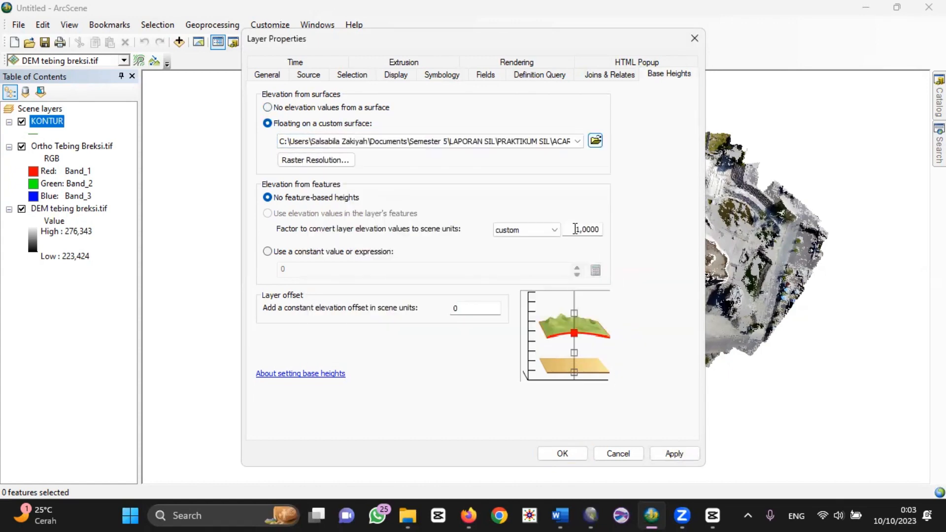
# Step: Set the KONTUR layer's elevation conversion factor to 1 and its layer offset to 1, and apply the properties
pyautogui.moveTo(575, 229); pyautogui.dragTo(603, 233)
pyautogui.write('1')
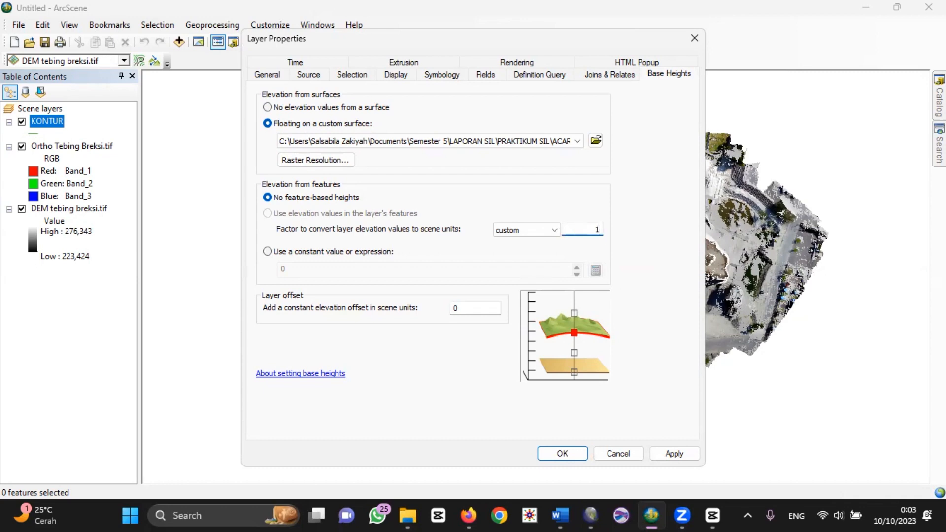
pyautogui.click(456, 308)
pyautogui.press('BackSpace')
pyautogui.write('1')
pyautogui.click(562, 453)
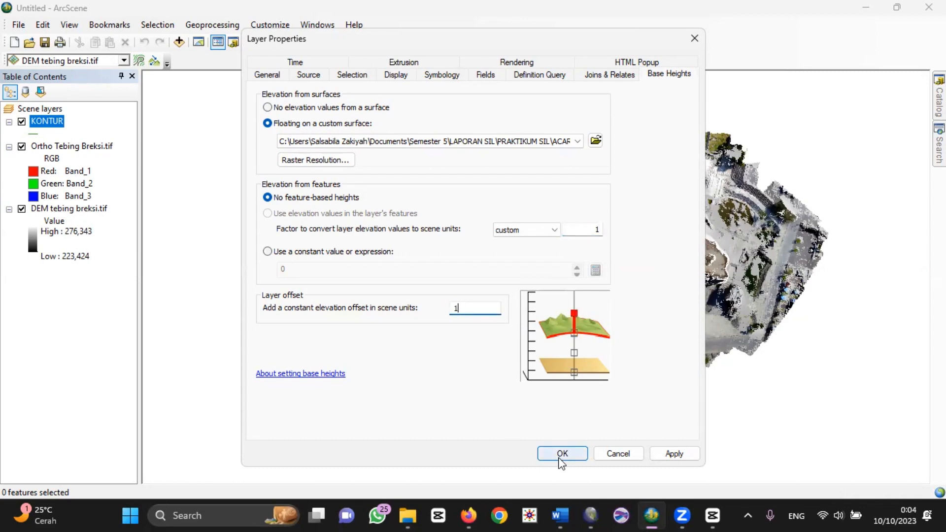
# Step: Hide the DEM tebing breksi.tif layer so that only the contours and orthophoto are displayed
pyautogui.moveTo(607, 418); pyautogui.dragTo(700, 438)
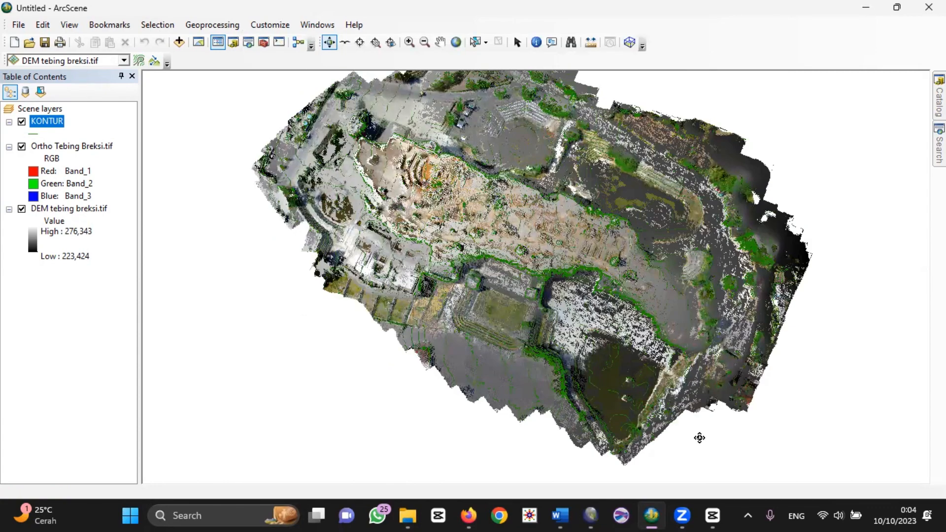
pyautogui.click(21, 208)
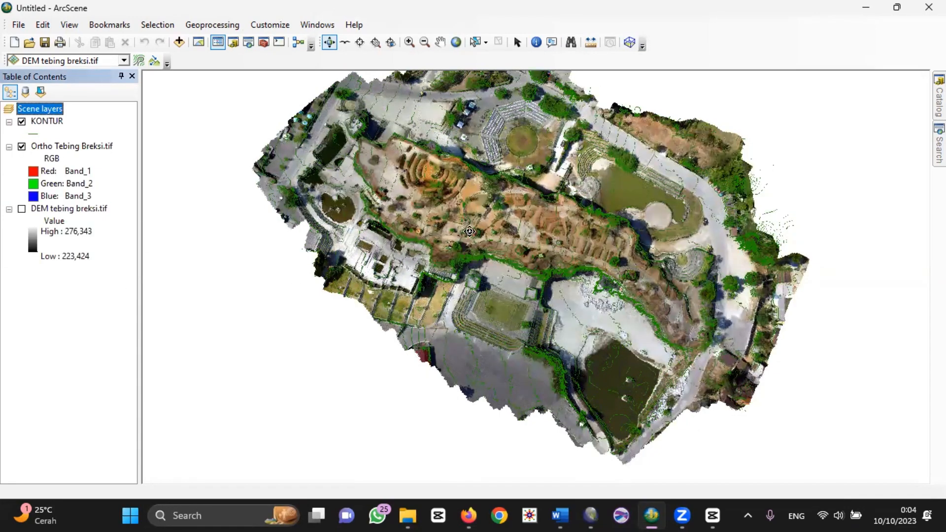
pyautogui.moveTo(474, 229); pyautogui.dragTo(481, 204, button='middle')
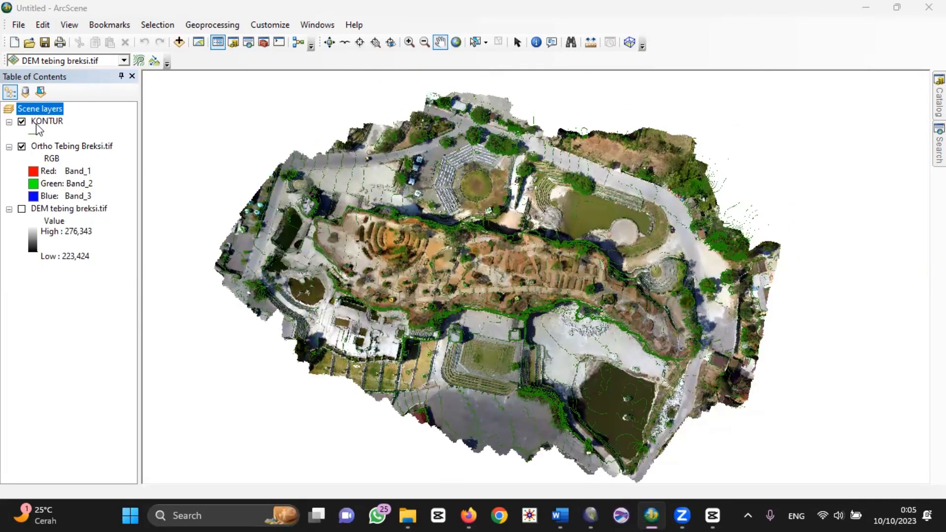
# Step: Change the KONTUR layer's contour line symbol to orange with a width of 2
pyautogui.rightClick(41, 121)
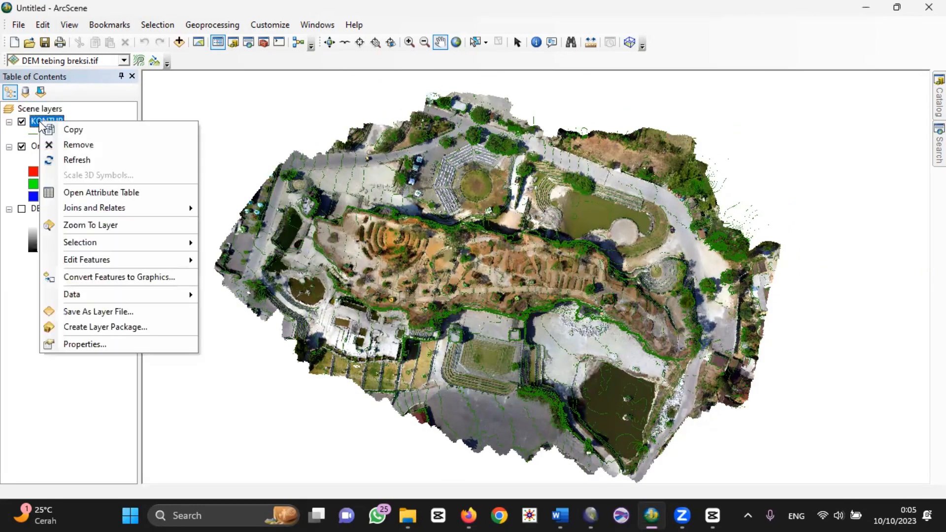
pyautogui.click(114, 343)
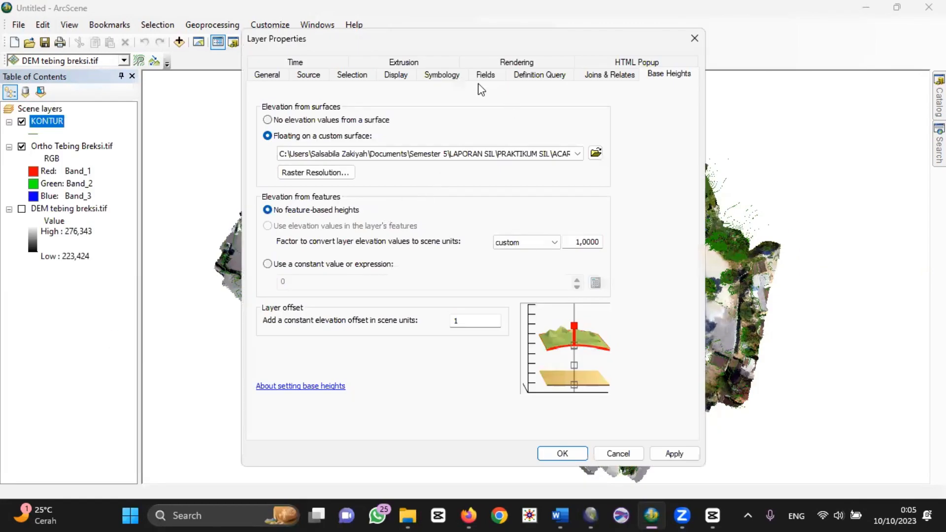
pyautogui.click(452, 78)
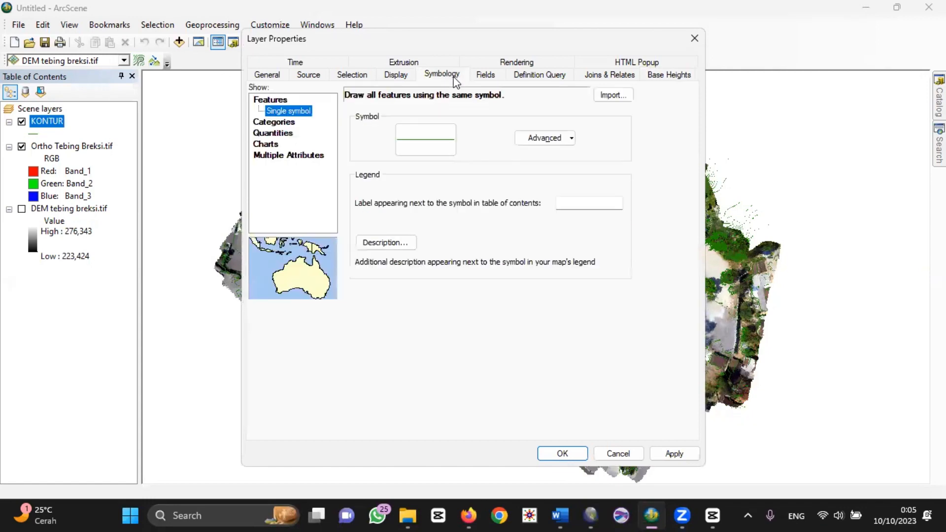
pyautogui.click(418, 140)
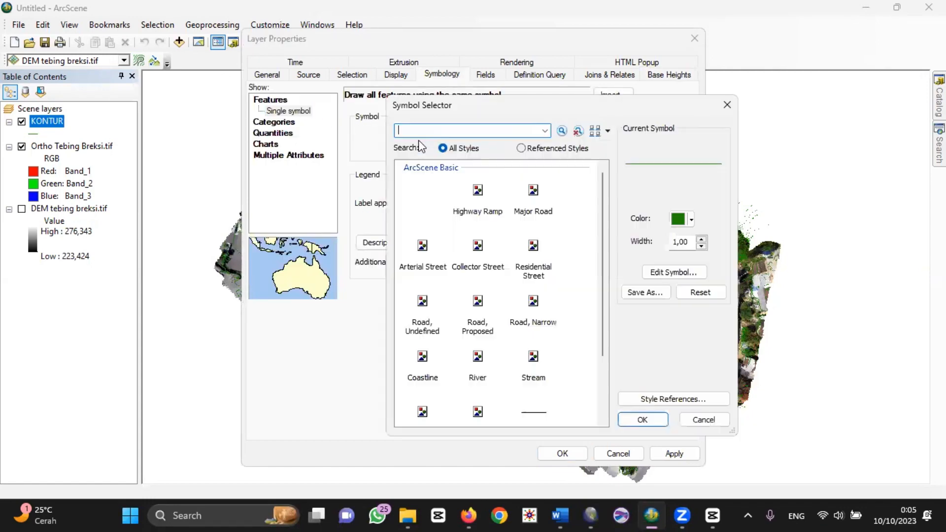
pyautogui.click(692, 220)
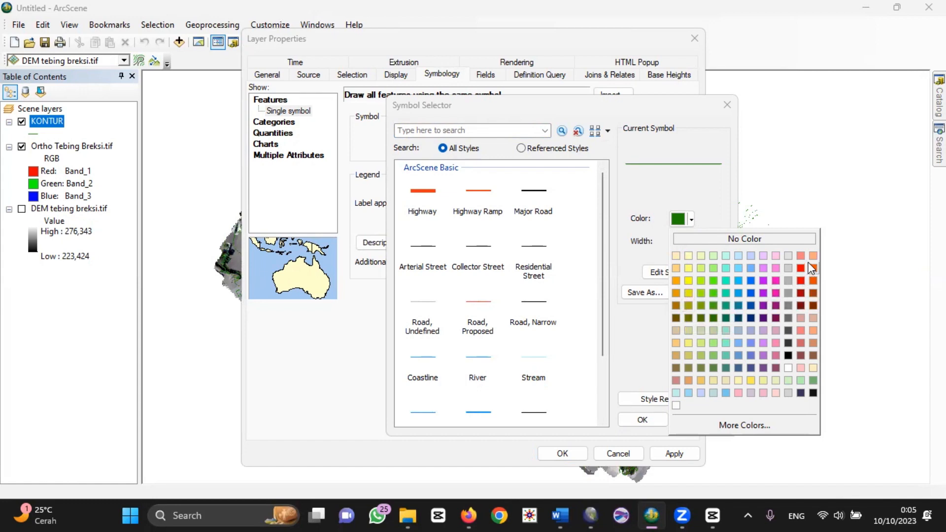
pyautogui.click(678, 280)
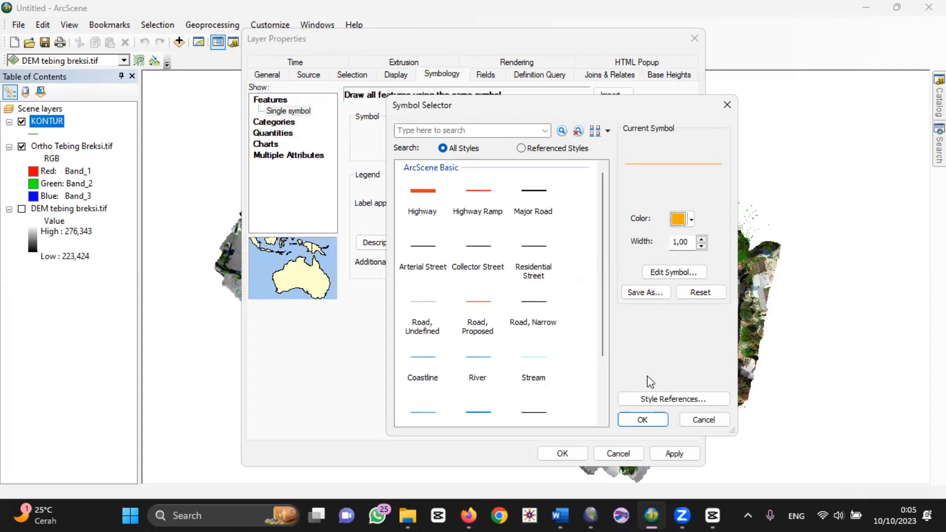
pyautogui.click(701, 238)
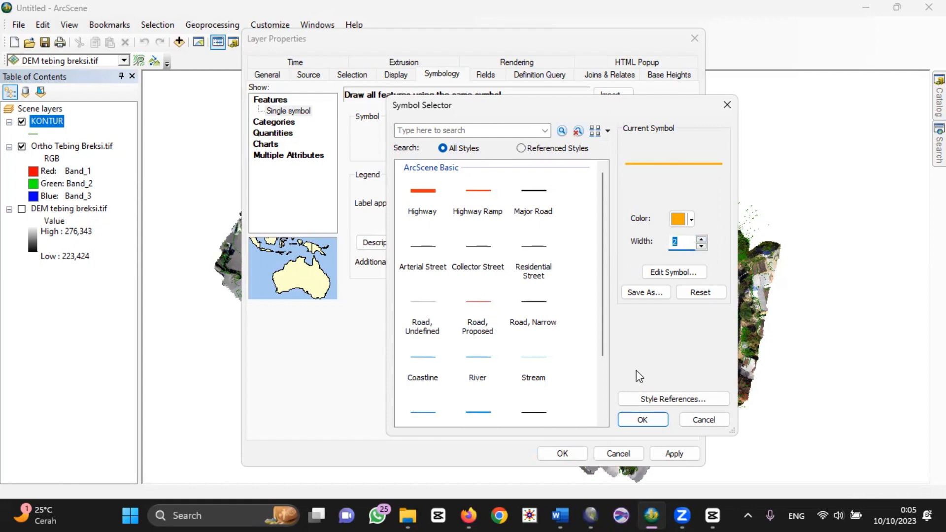
pyautogui.click(643, 420)
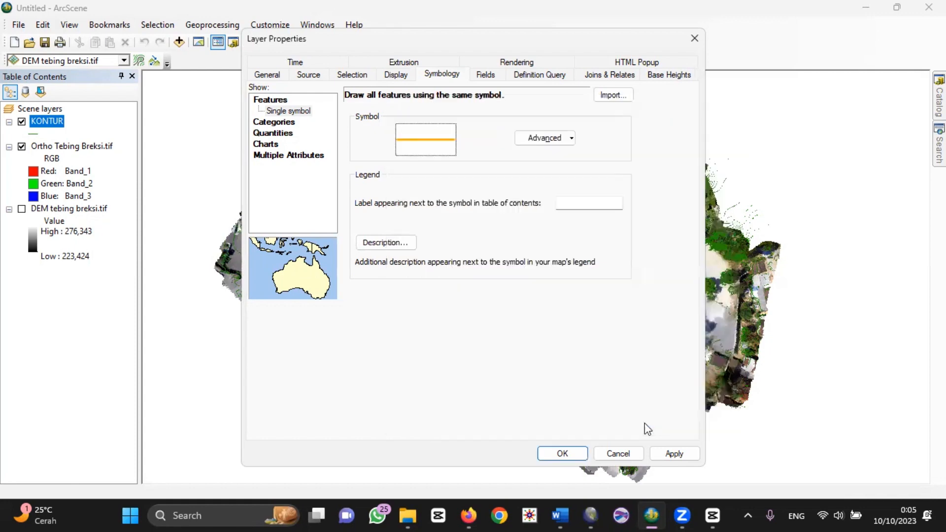
pyautogui.click(572, 457)
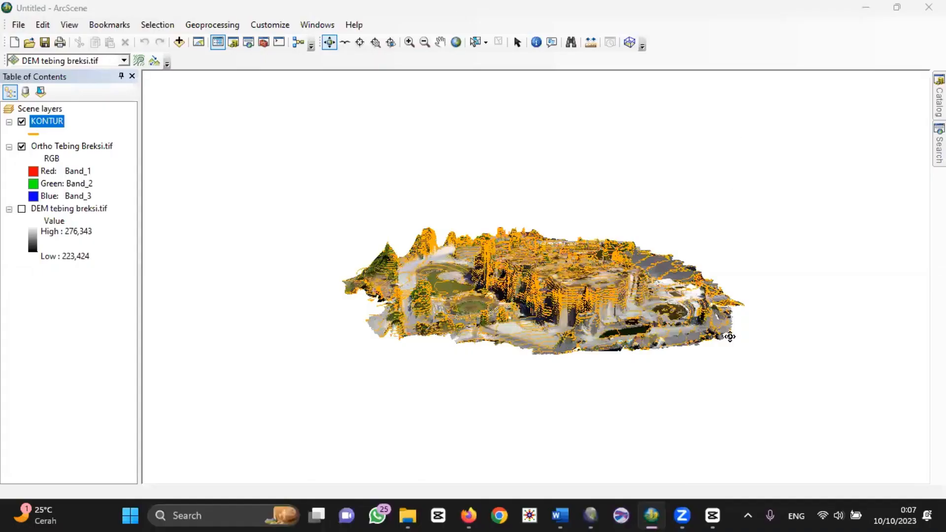
# Step: Examine the 3D relief of the contours draped over the orthophoto from several angles around the site
pyautogui.moveTo(730, 336); pyautogui.dragTo(589, 327)
pyautogui.moveTo(648, 330); pyautogui.dragTo(483, 341)
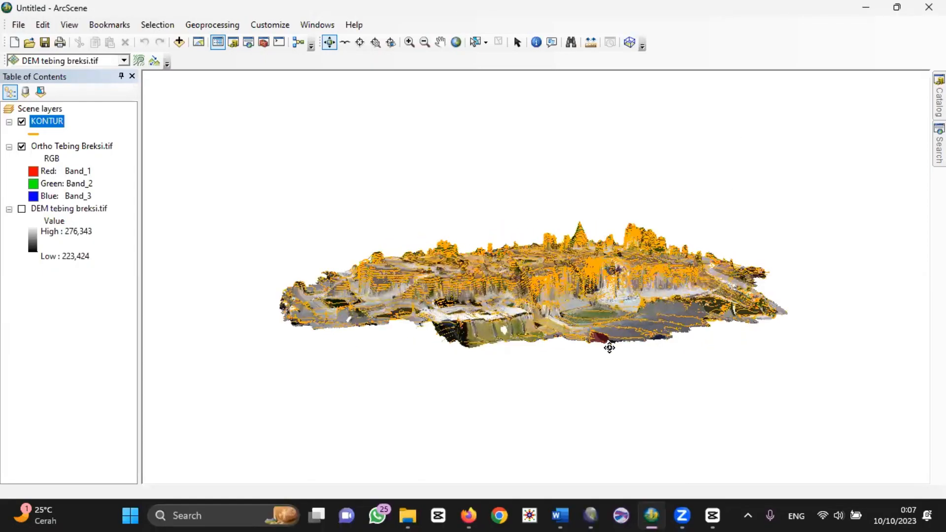
pyautogui.moveTo(608, 344); pyautogui.dragTo(389, 336)
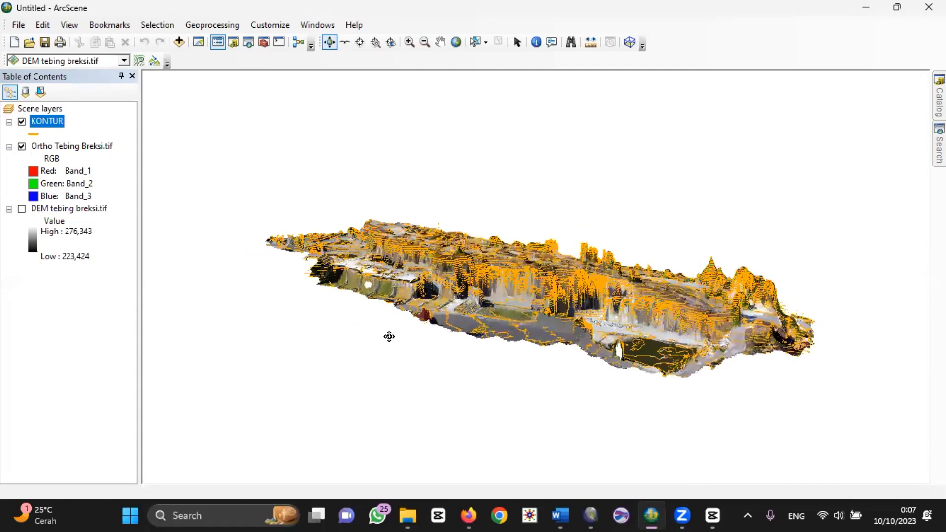
pyautogui.moveTo(550, 355); pyautogui.dragTo(549, 372)
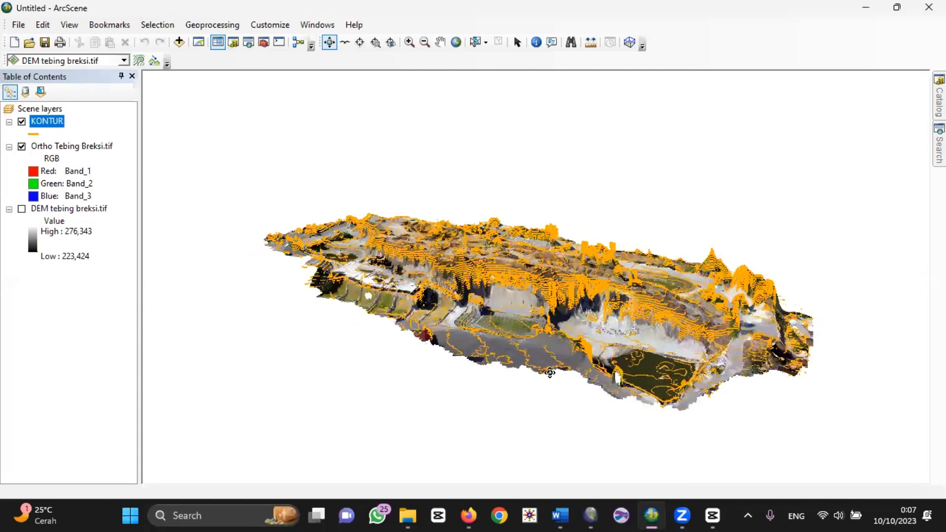
pyautogui.click(57, 113)
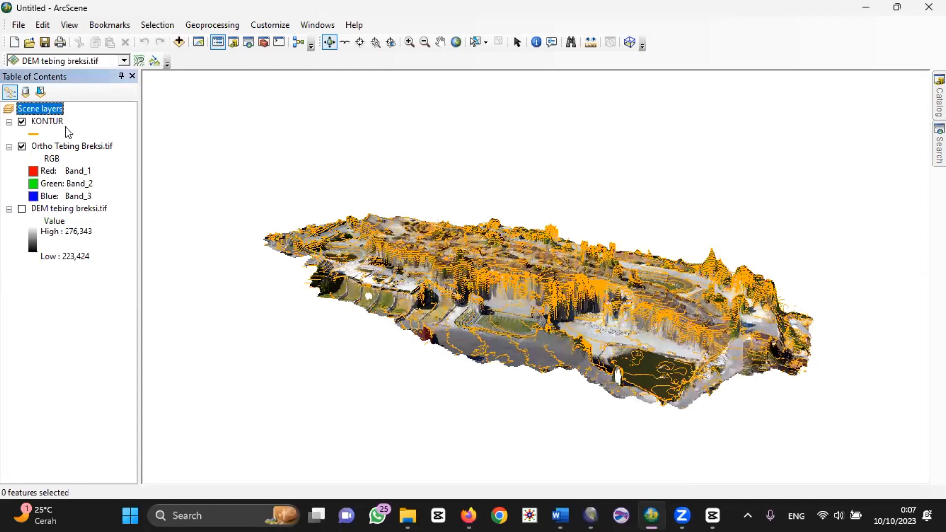
pyautogui.rightClick(49, 123)
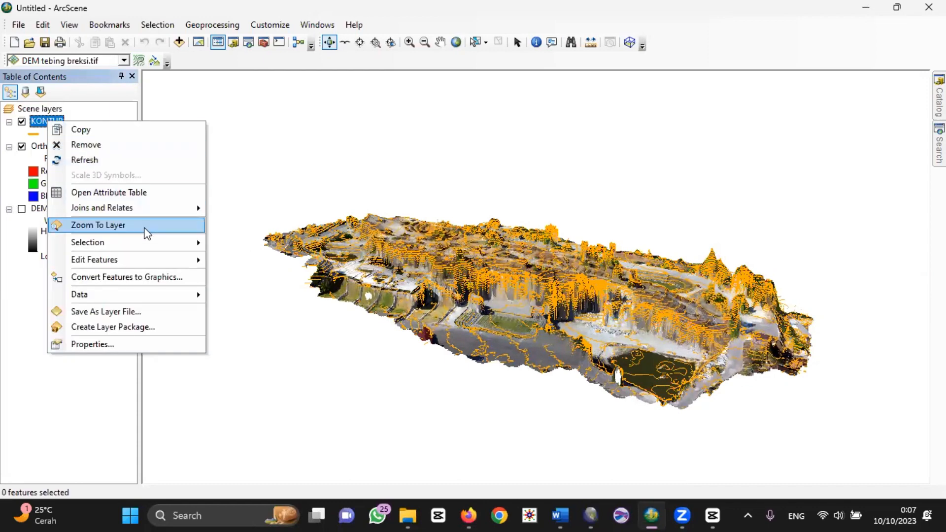
pyautogui.click(101, 377)
pyautogui.moveTo(482, 321); pyautogui.dragTo(292, 353)
pyautogui.moveTo(496, 361); pyautogui.dragTo(250, 290)
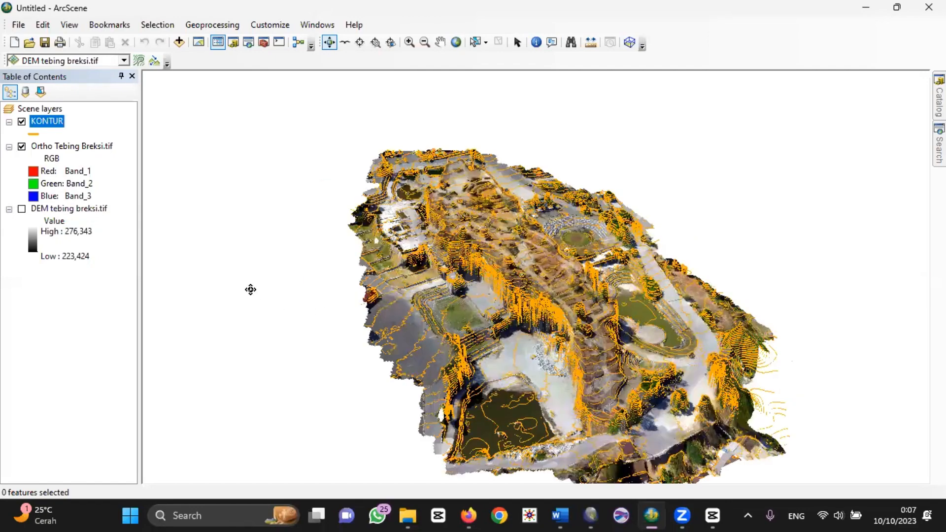
pyautogui.moveTo(534, 361); pyautogui.dragTo(652, 369)
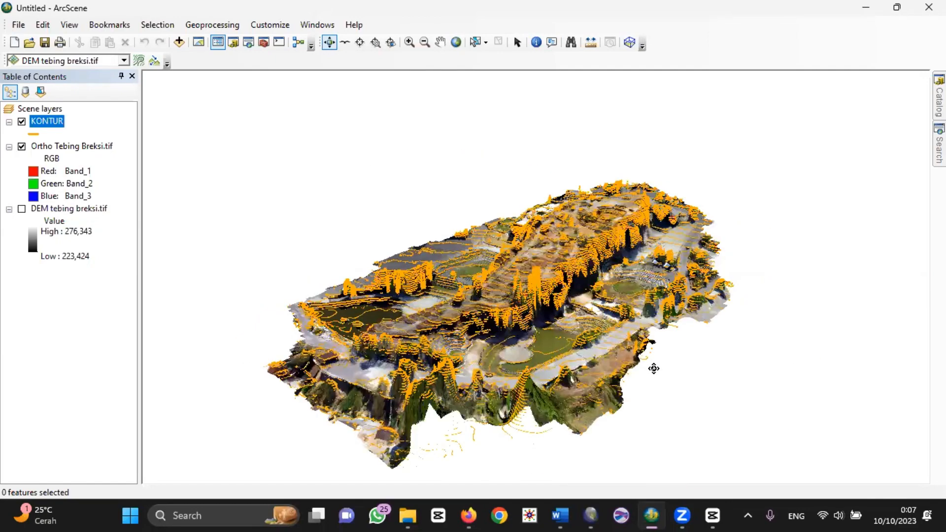